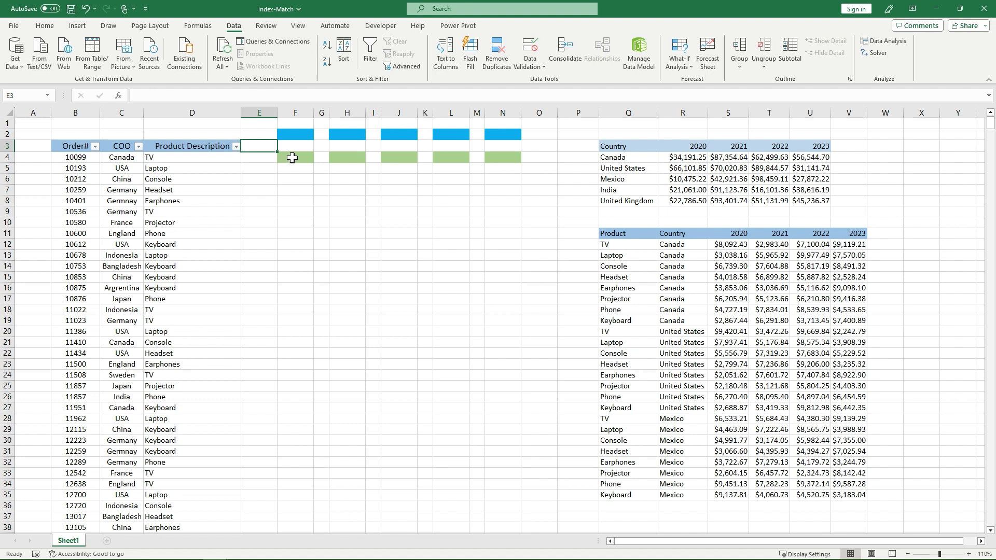
# - In F4 enter =INDEX(B4:D51,3,2), which returns China
pyautogui.click(293, 159)
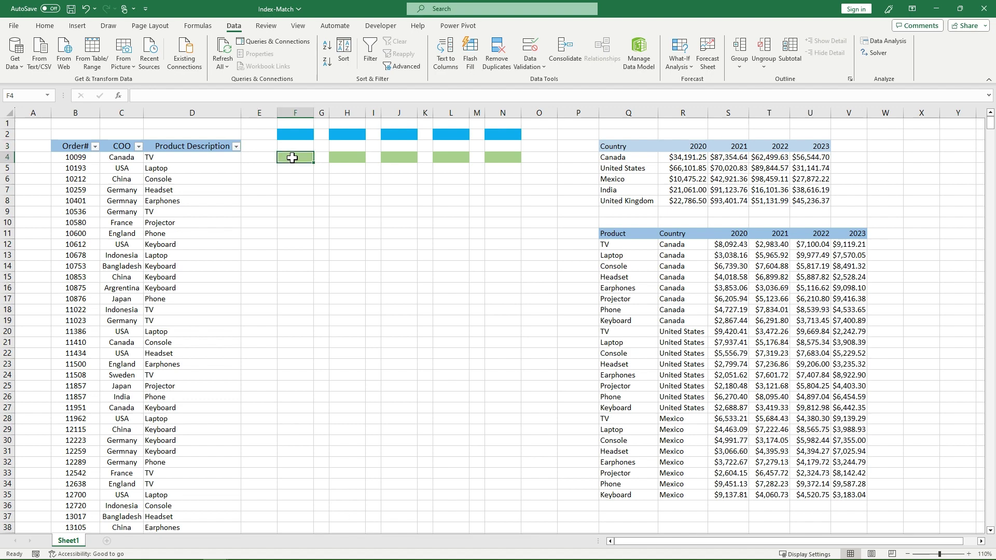
pyautogui.write('=')
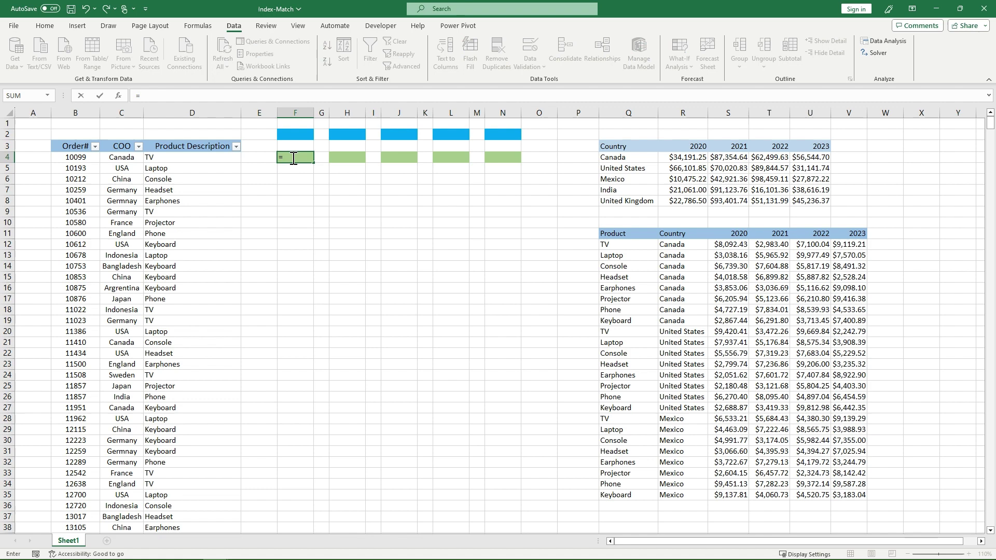
pyautogui.write('index(')
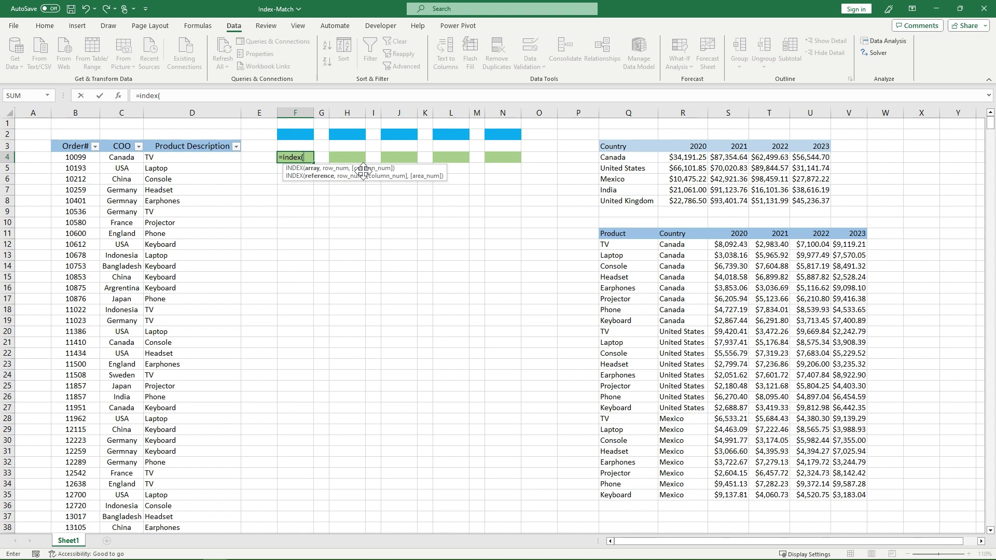
pyautogui.moveTo(77, 157); pyautogui.dragTo(238, 160)
pyautogui.hotkey('ctrl', 'shift', 'Down')
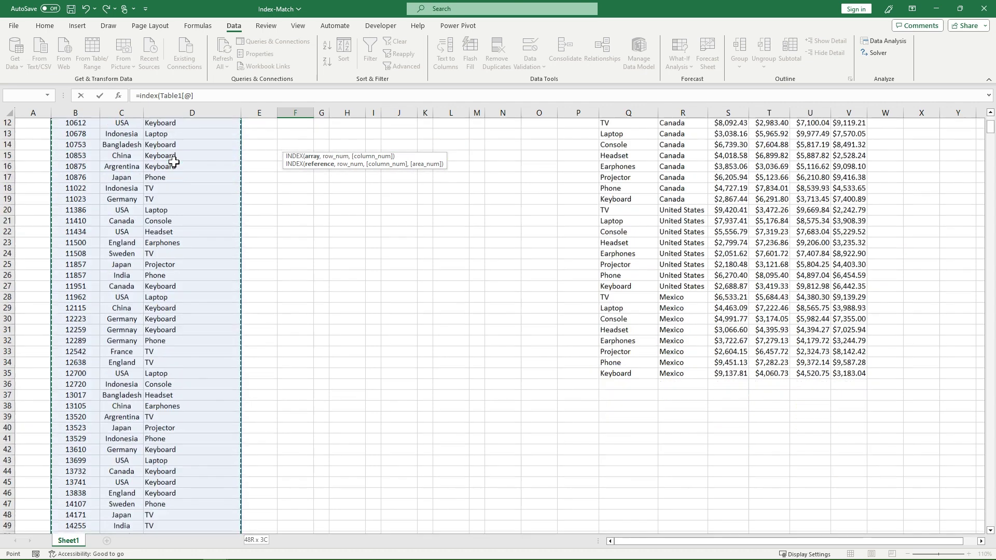
pyautogui.scroll(5, 237, 199)
pyautogui.click(237, 98)
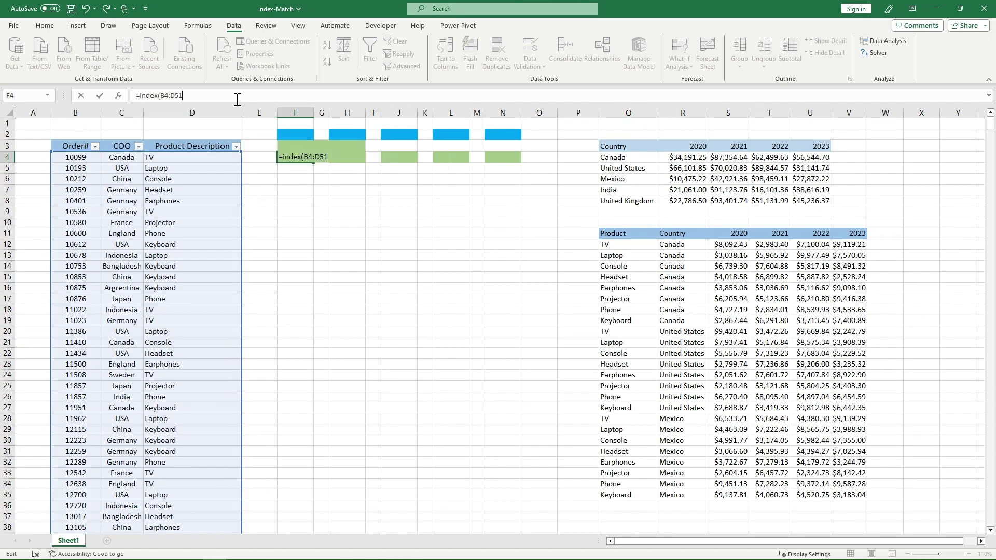
pyautogui.write(',')
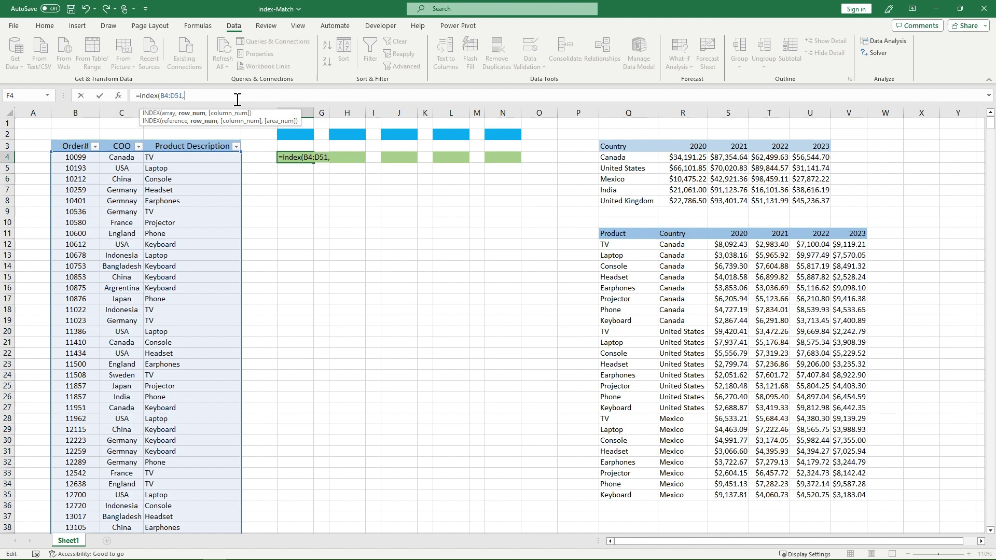
pyautogui.write('3,2')
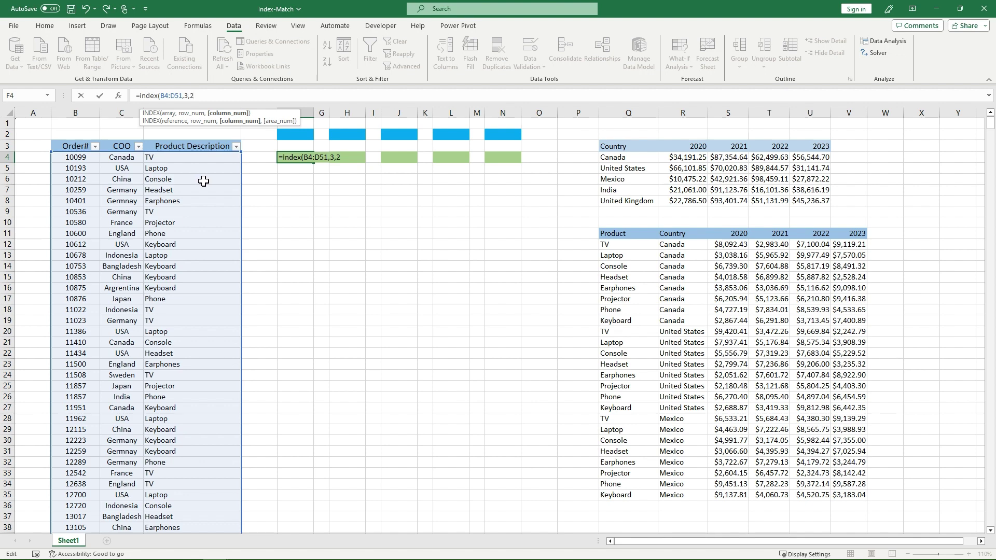
pyautogui.write(')')
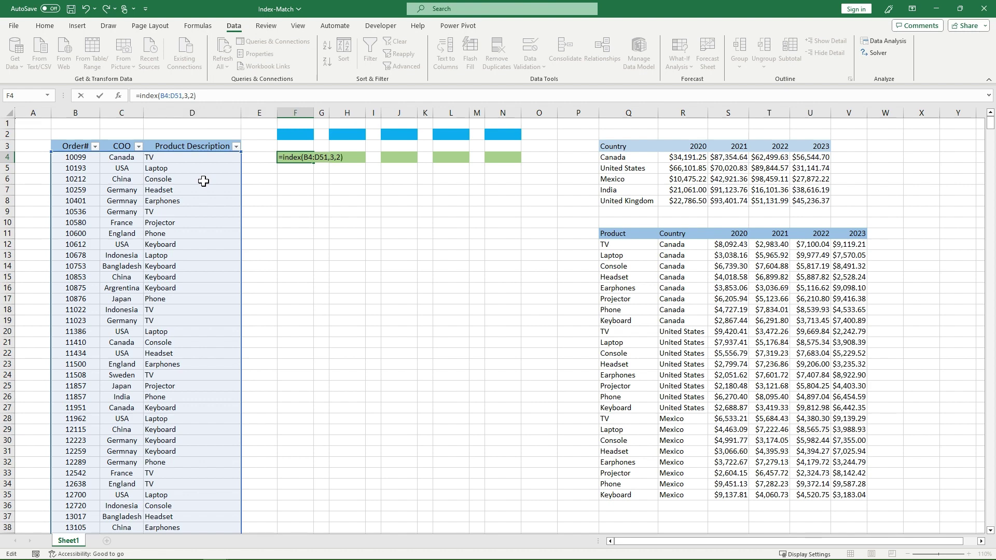
pyautogui.press('Return')
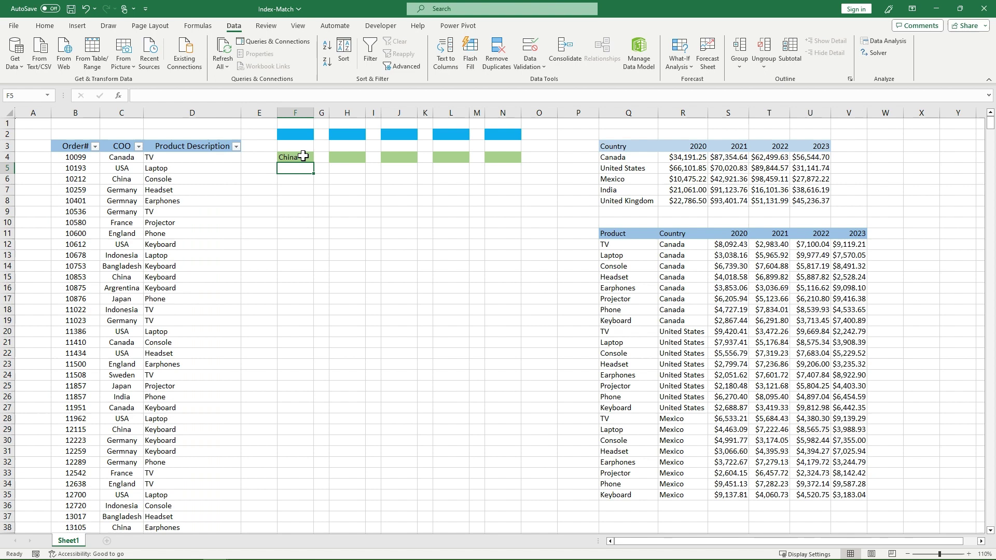
# - Highlight column C and row 6 to confirm China sits at their intersection
pyautogui.click(132, 111)
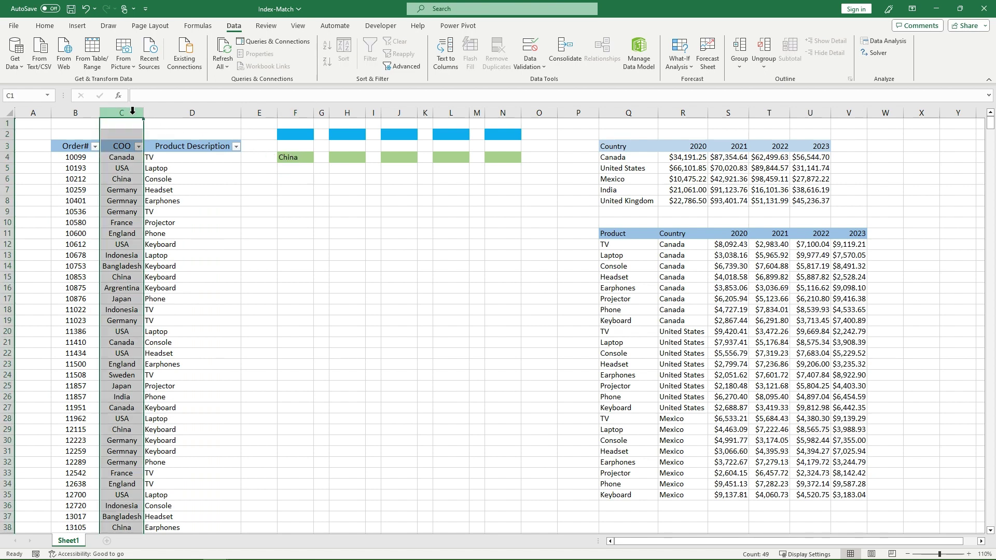
pyautogui.keyDown('ctrl'); pyautogui.click(6, 179); pyautogui.keyUp('ctrl')
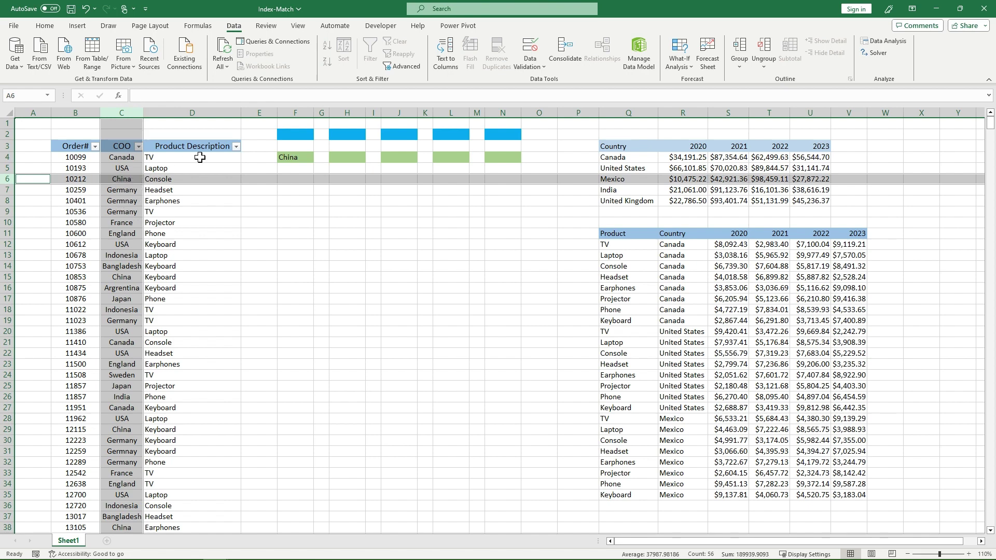
pyautogui.click(350, 158)
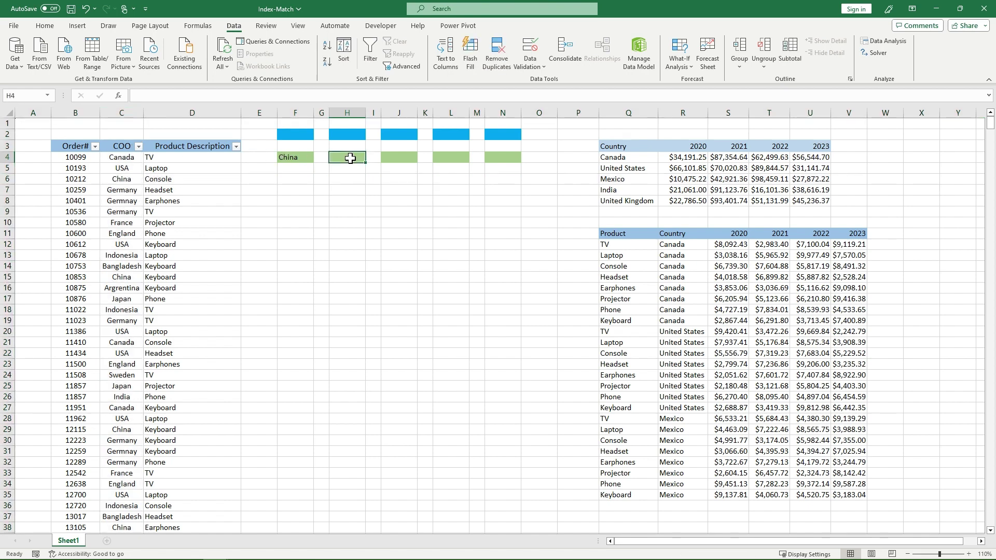
# - In H4 enter =MATCH(F2,B4:B51,0) against the Order# column; it returns #N/A
pyautogui.write('=match(')
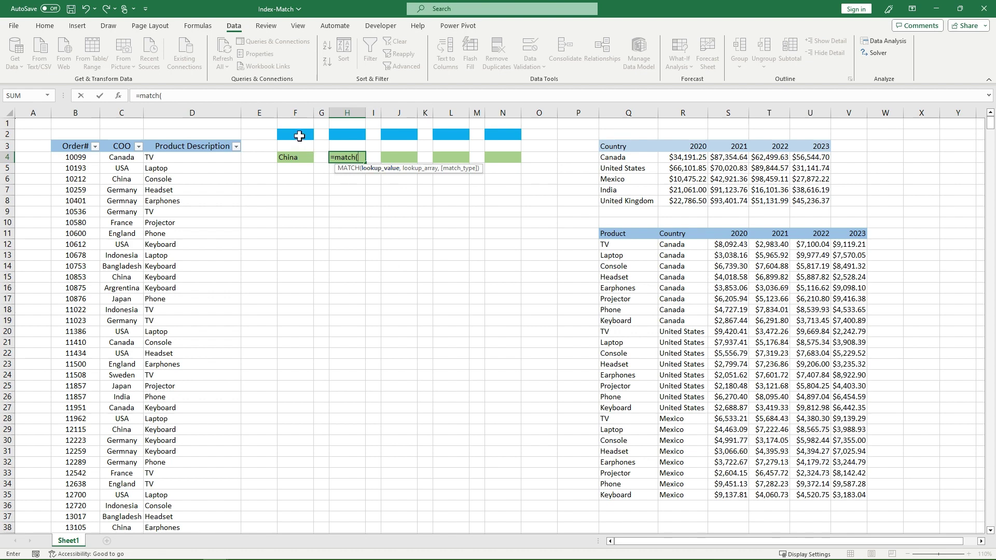
pyautogui.click(299, 134)
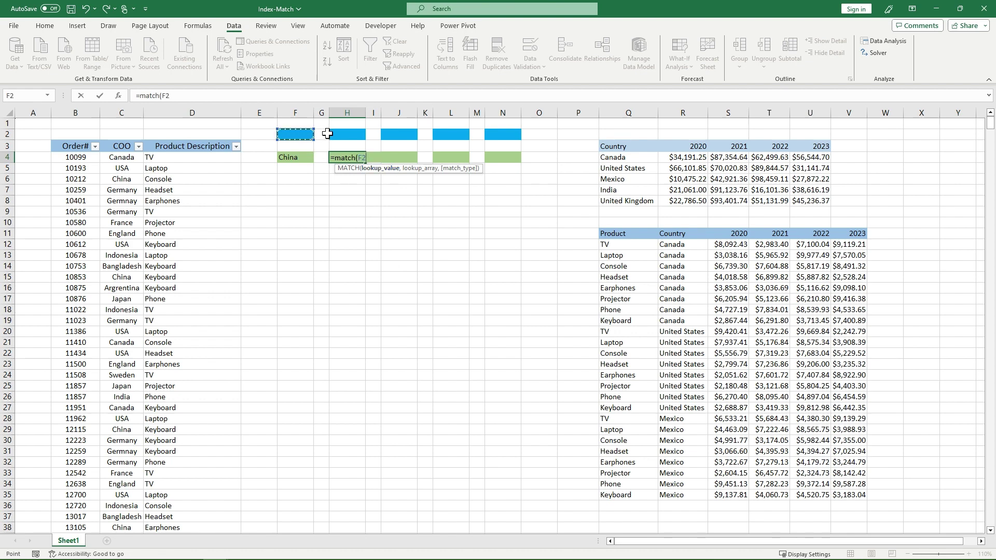
pyautogui.write(',')
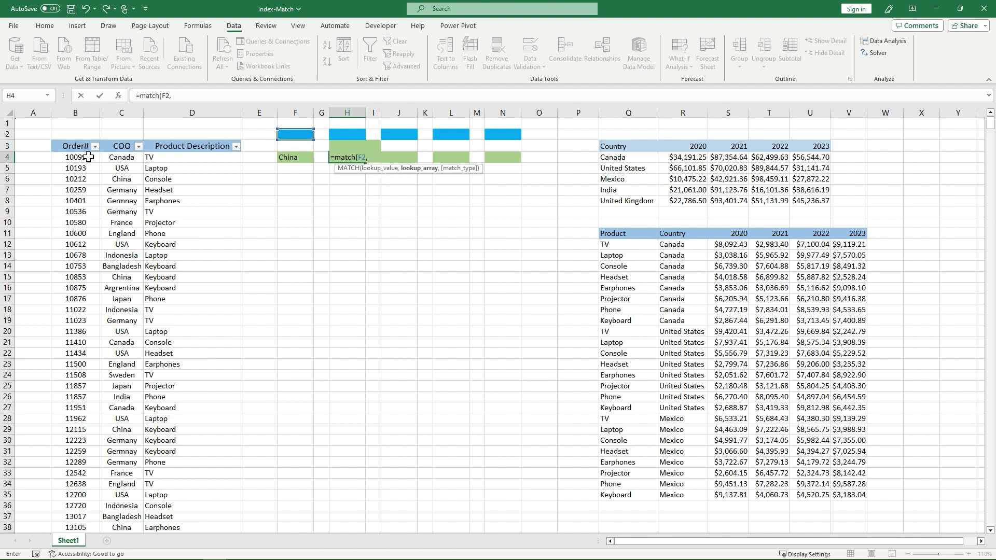
pyautogui.click(75, 157)
pyautogui.hotkey('ctrl', 'shift', 'Down')
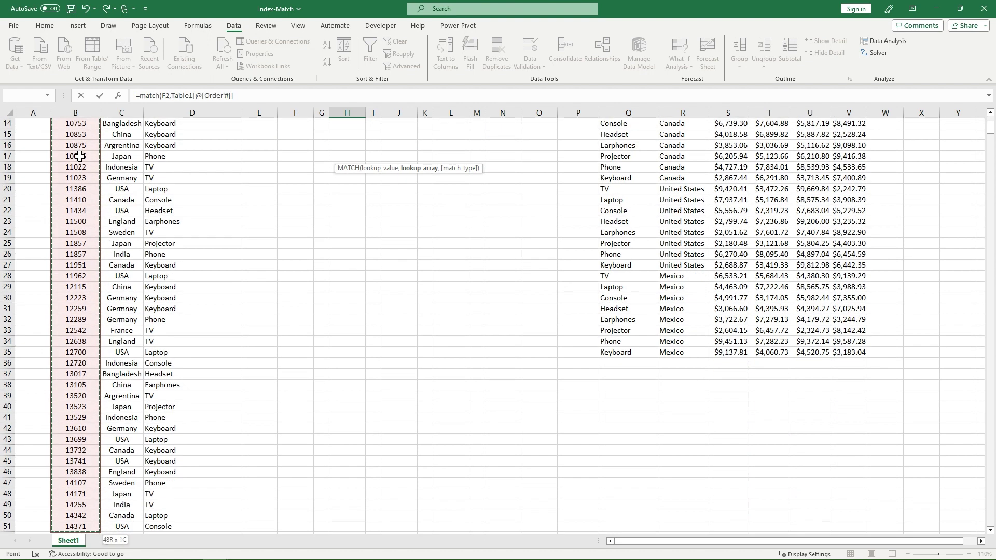
pyautogui.scroll(4, 280, 204)
pyautogui.click(238, 99)
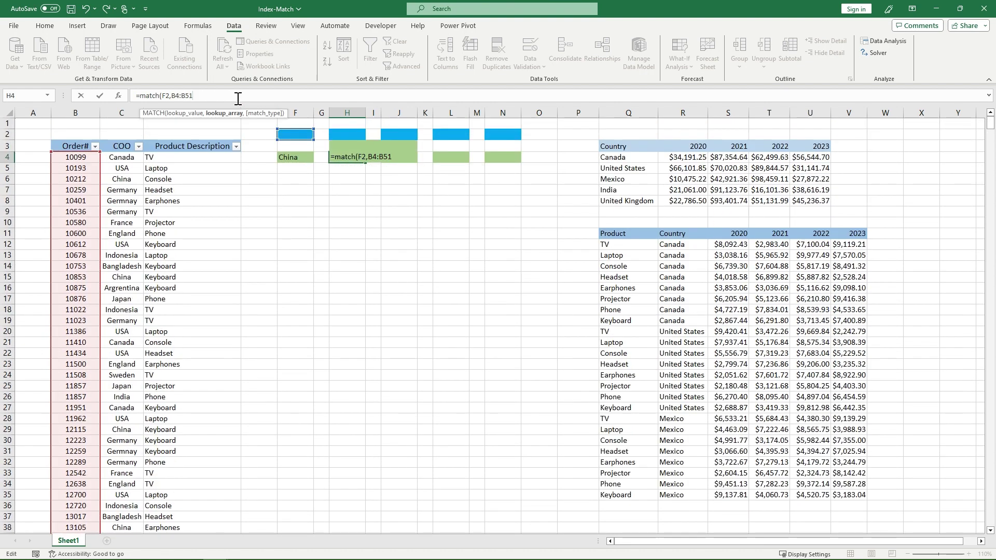
pyautogui.write(',')
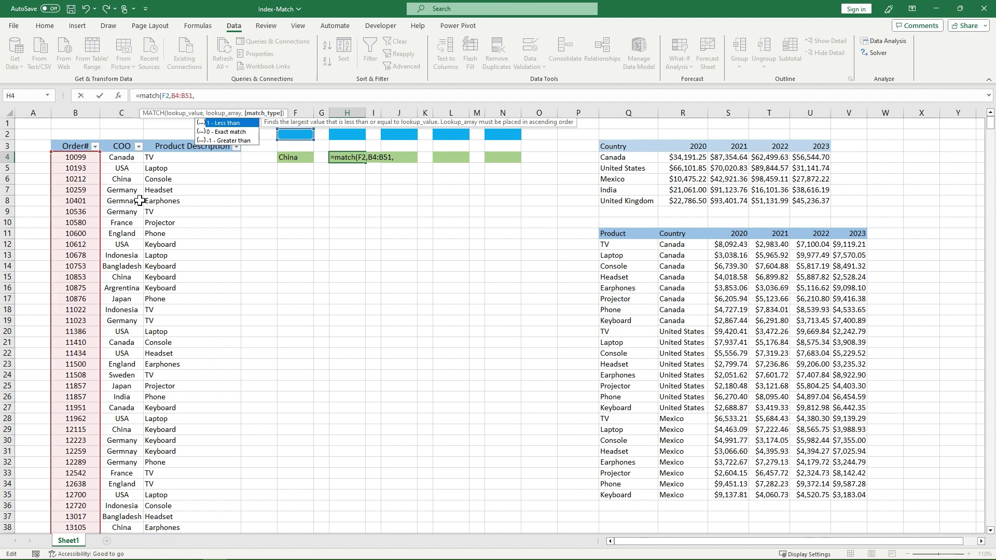
pyautogui.write('0')
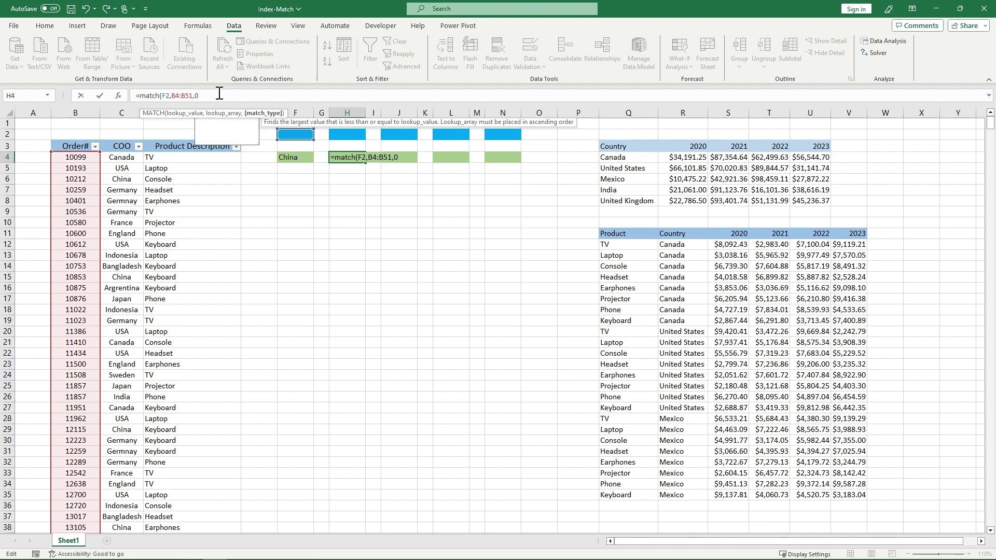
pyautogui.write(')')
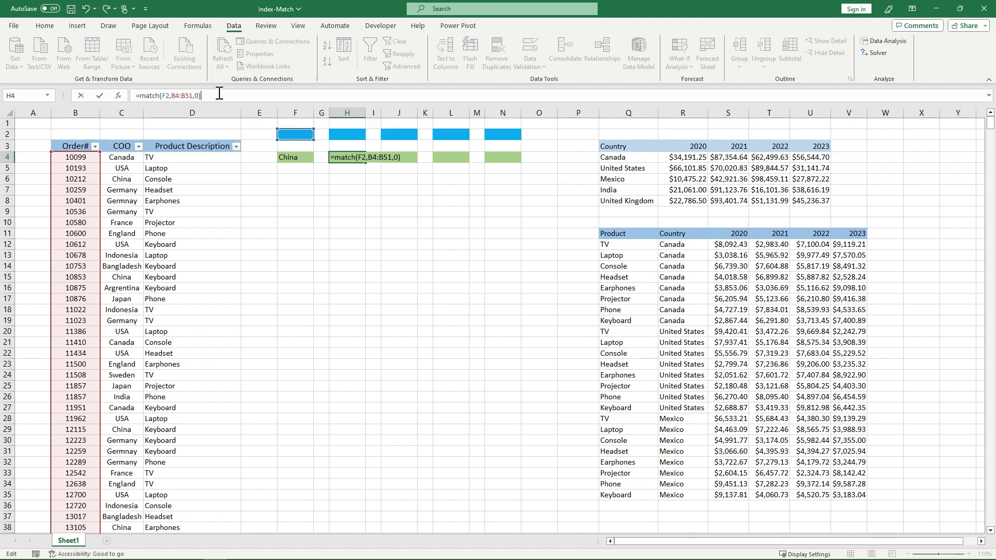
pyautogui.press('Return')
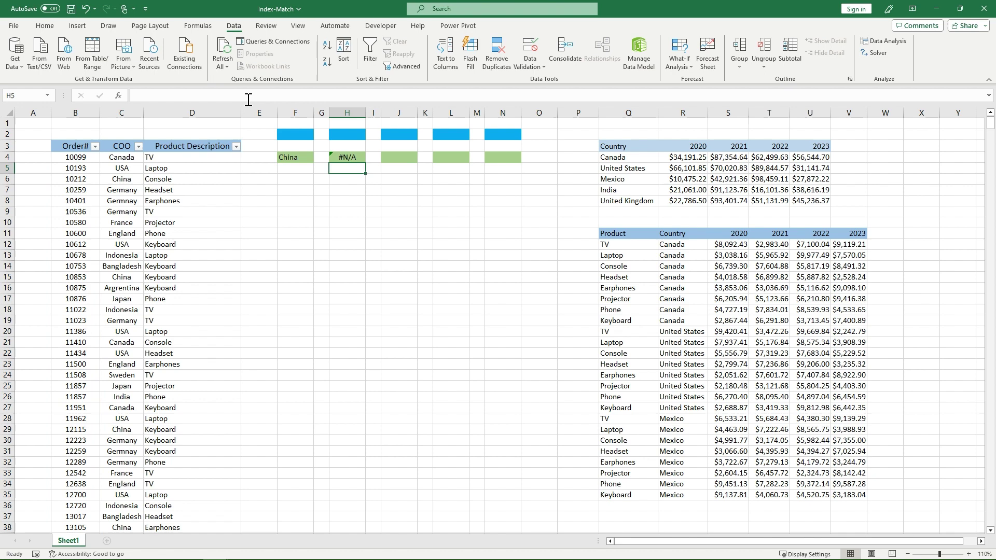
pyautogui.click(359, 159)
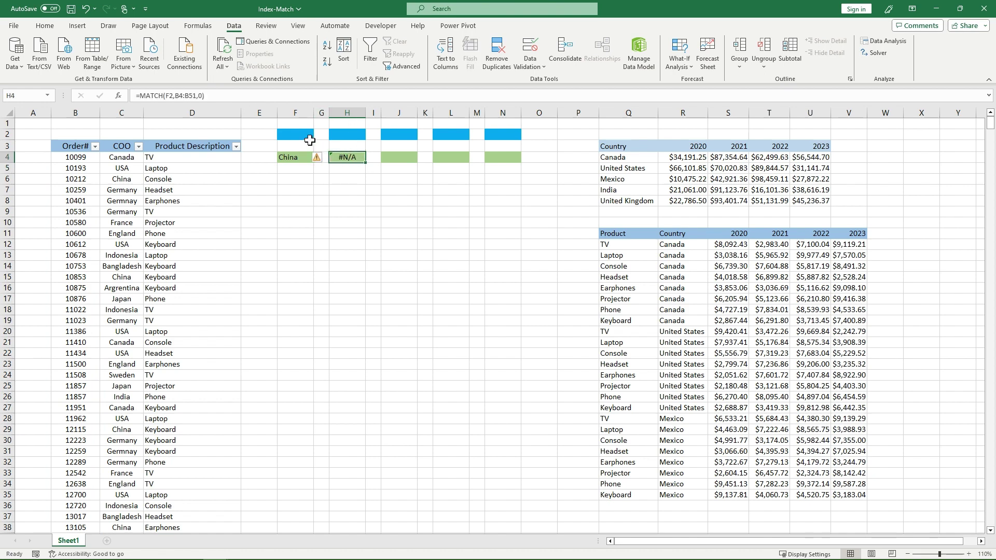
pyautogui.click(305, 134)
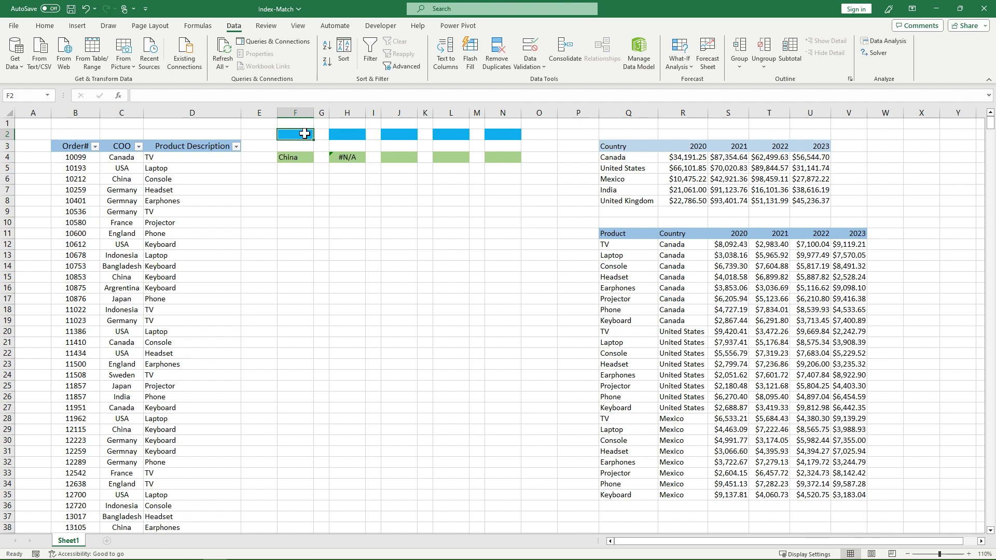
pyautogui.write('12542')
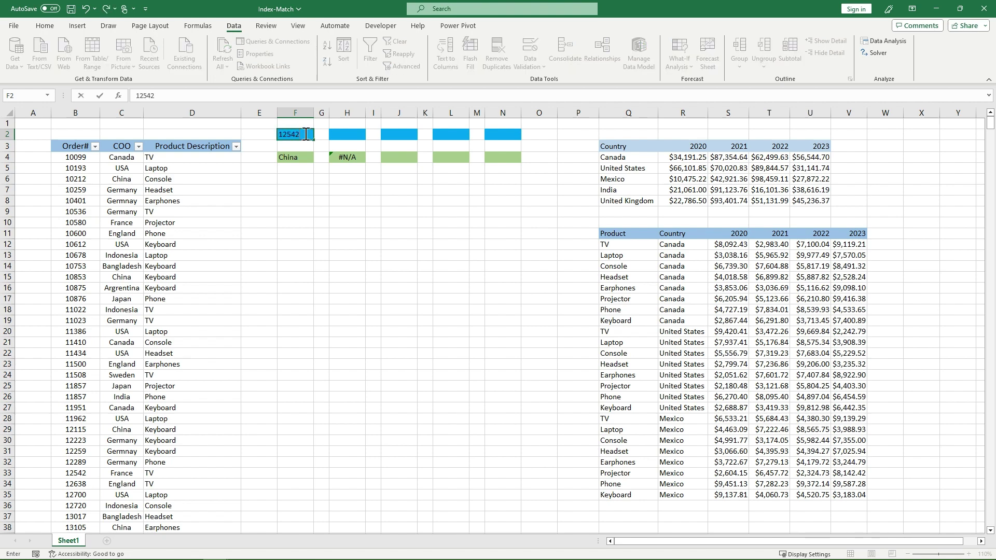
pyautogui.press('Return')
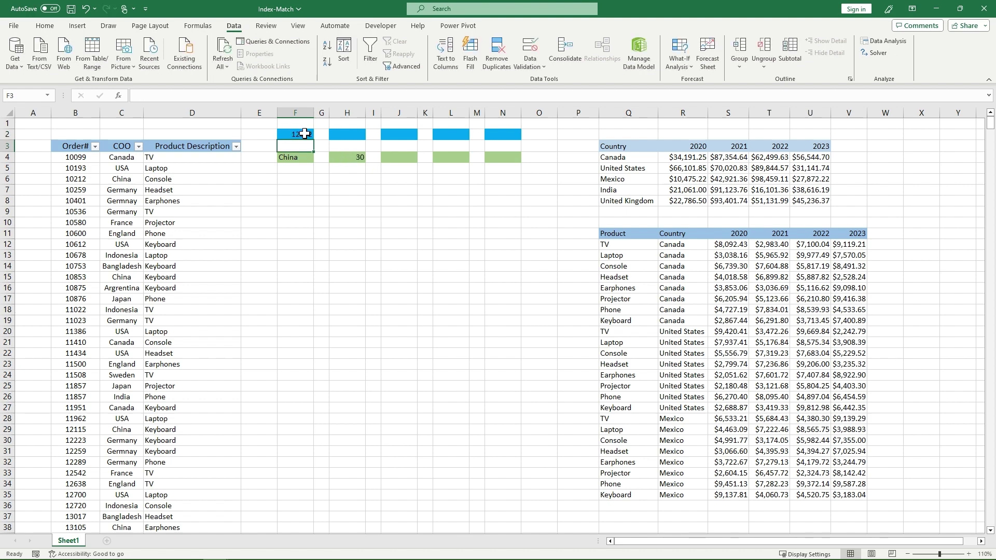
pyautogui.click(354, 159)
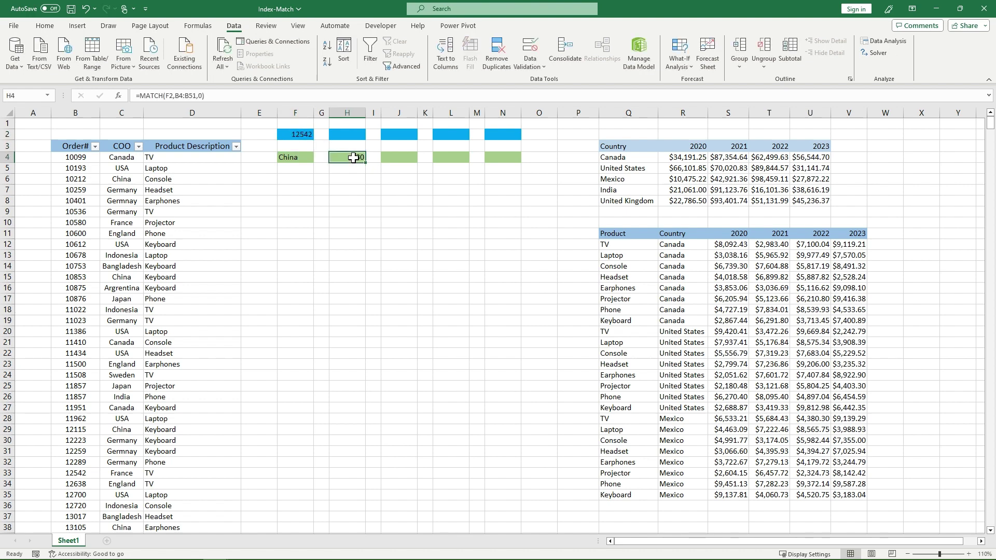
pyautogui.click(82, 158)
pyautogui.moveTo(86, 215); pyautogui.dragTo(85, 472)
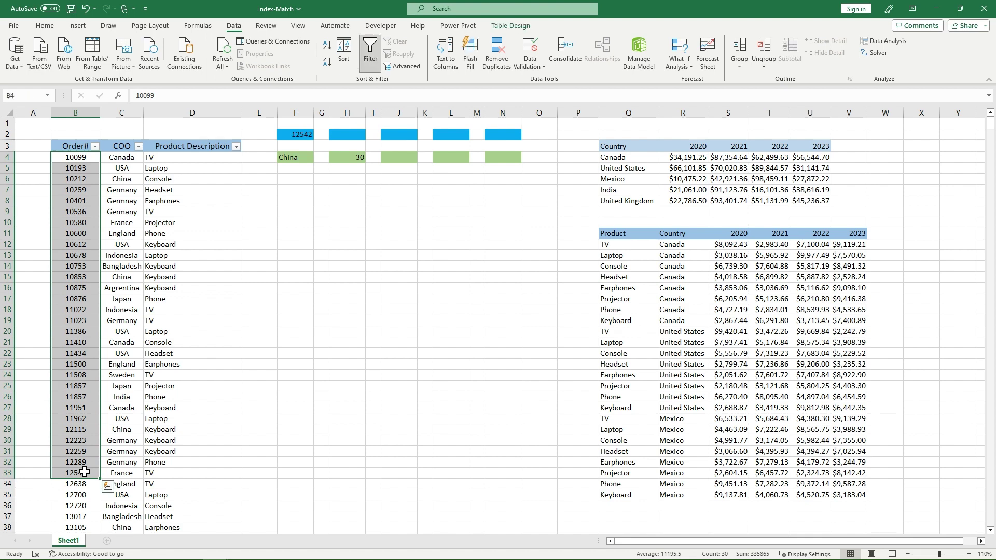
pyautogui.click(131, 474)
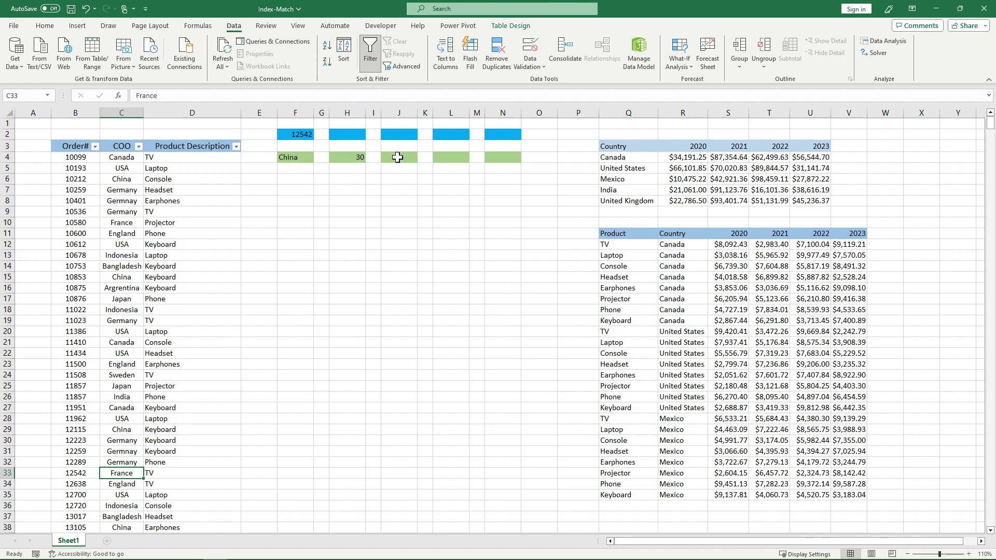
pyautogui.click(309, 157)
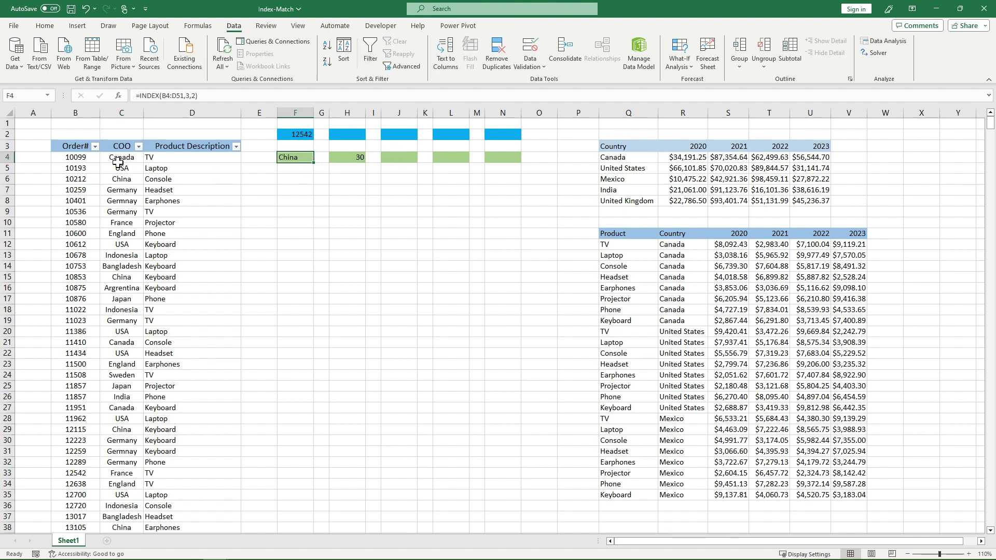
pyautogui.click(361, 159)
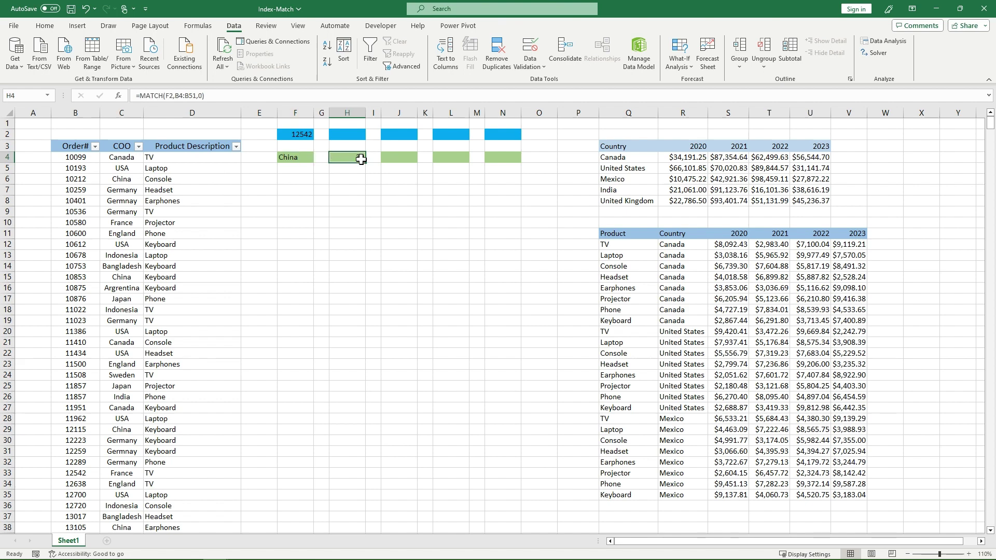
pyautogui.click(311, 158)
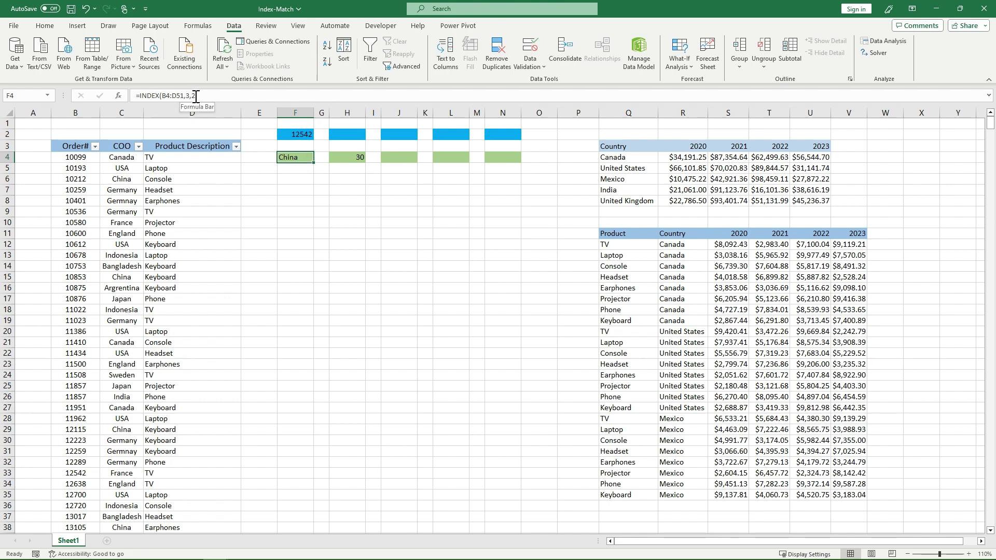
# - In J4 begin an =INDEX formula over the order table B4:D51
pyautogui.click(392, 155)
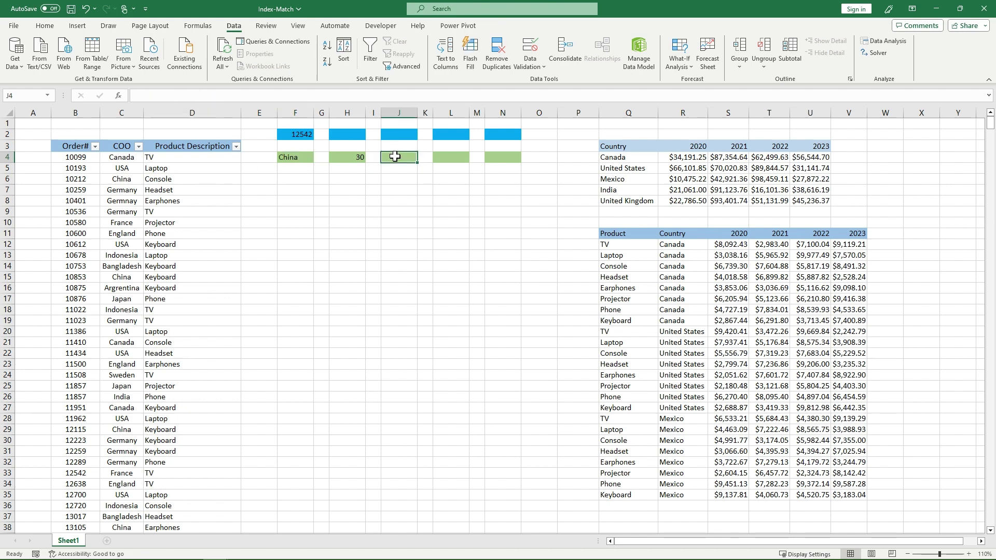
pyautogui.write('=index')
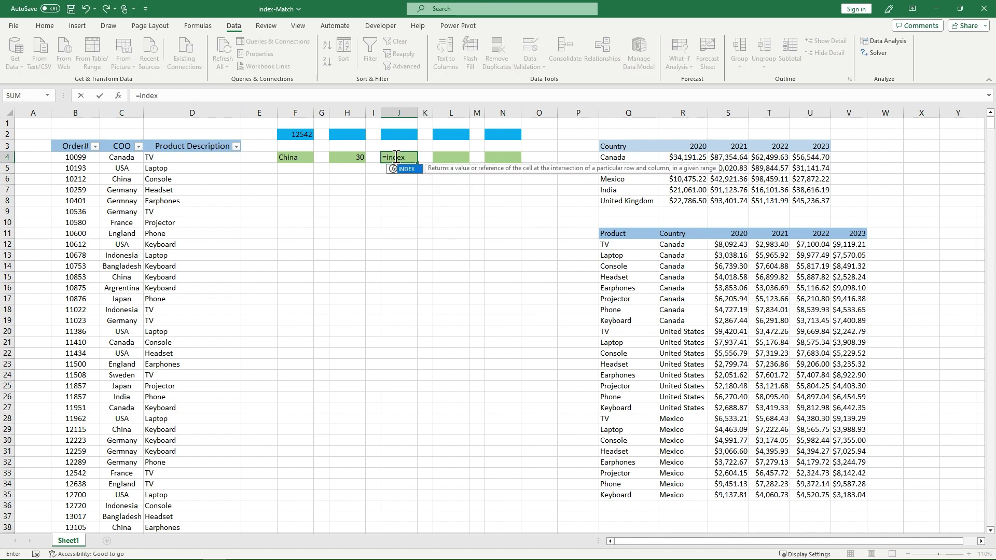
pyautogui.write('(')
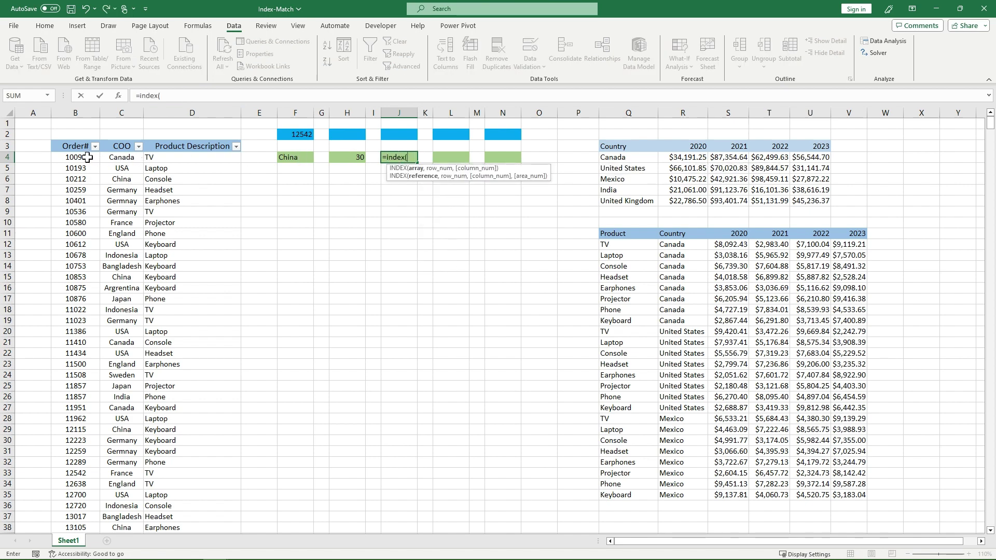
pyautogui.moveTo(87, 157); pyautogui.dragTo(185, 157)
pyautogui.hotkey('ctrl', 'shift', 'Down')
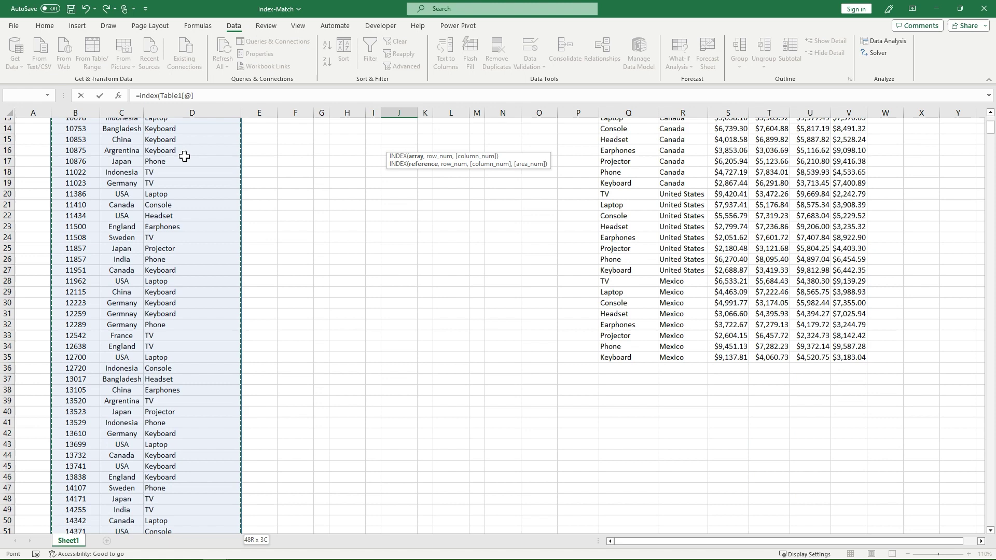
pyautogui.scroll(5, 213, 167)
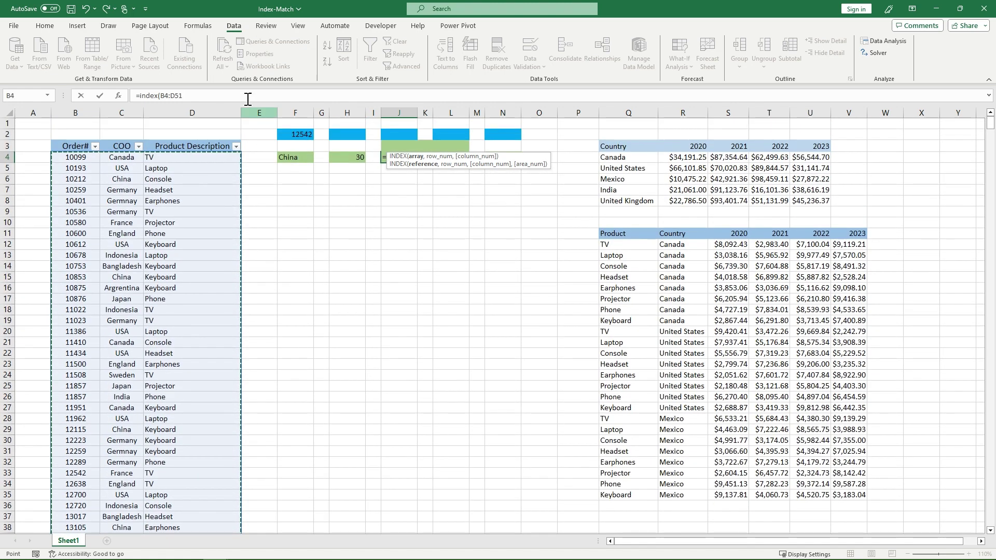
pyautogui.click(242, 97)
pyautogui.write(',')
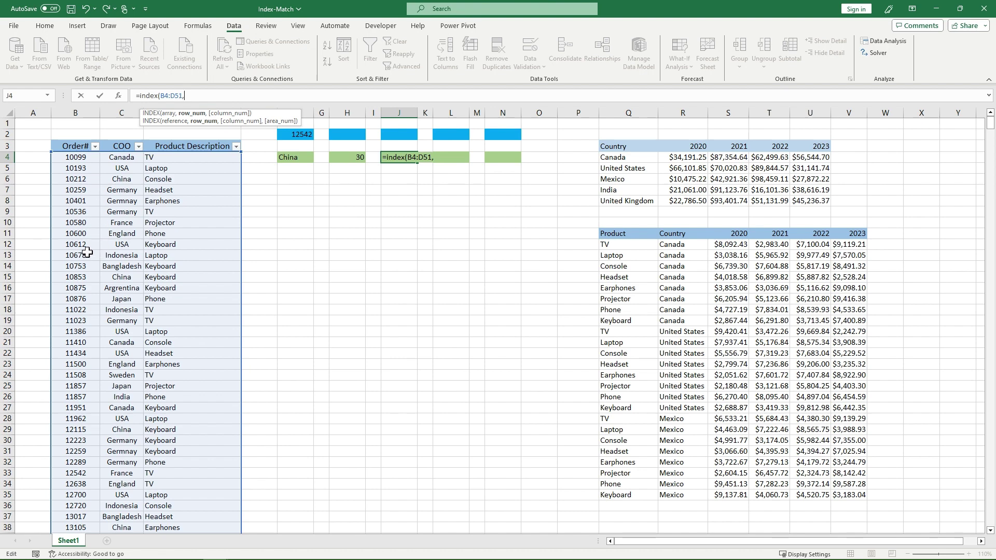
pyautogui.scroll(-4, 87, 262)
pyautogui.scroll(4, 92, 290)
# - Nest MATCH(F2,B4:B51) with column 2 and enter it, so J4 returns France
pyautogui.write('match(')
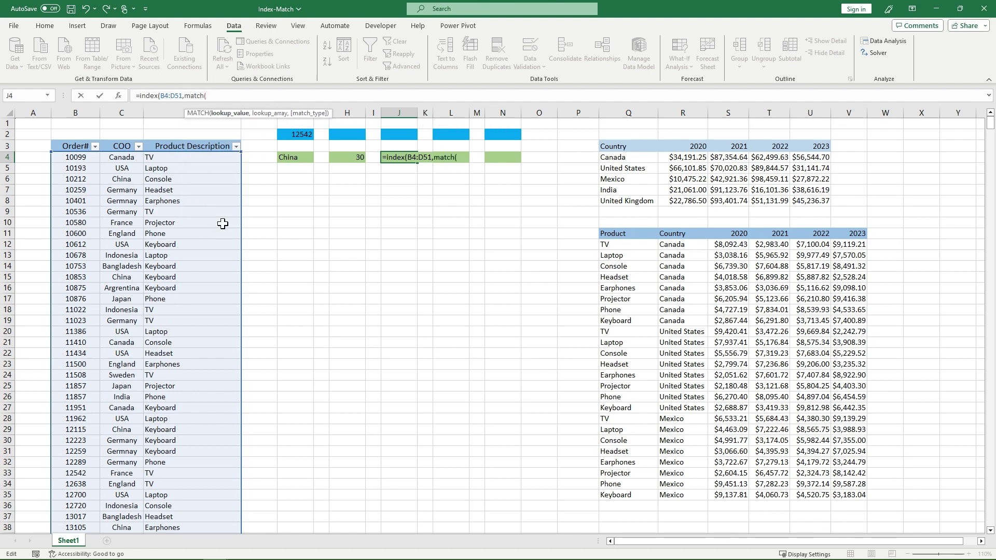
pyautogui.click(306, 140)
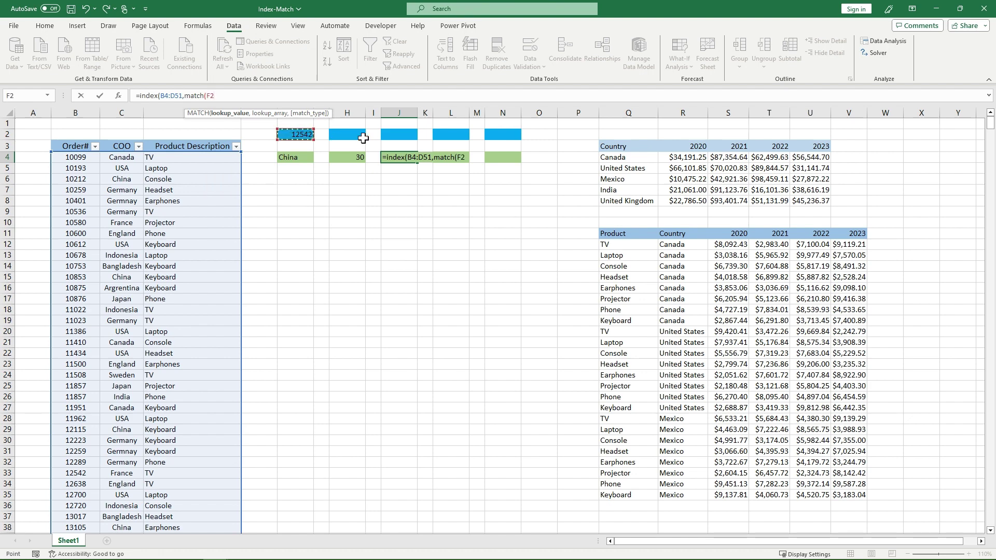
pyautogui.write(',')
pyautogui.click(89, 158)
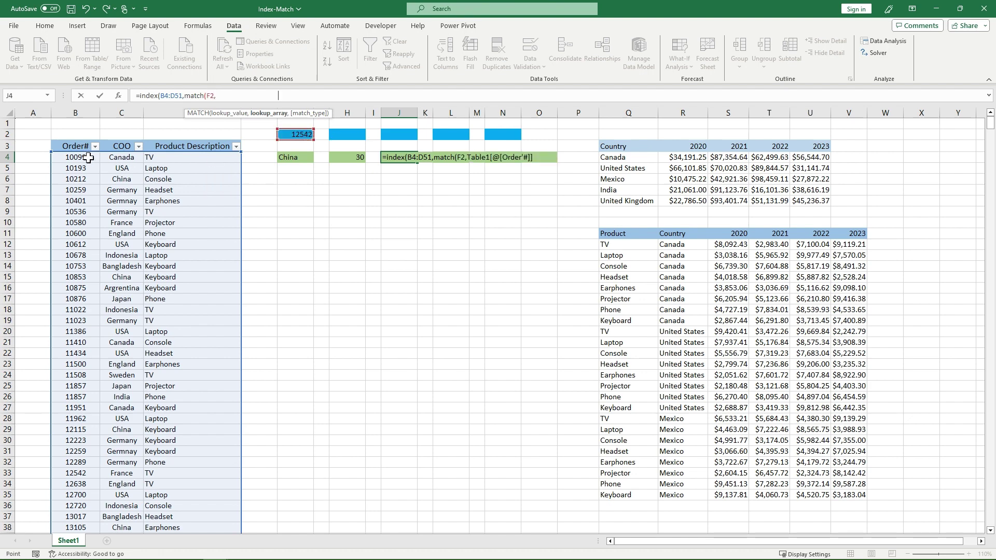
pyautogui.hotkey('ctrl', 'shift', 'Down')
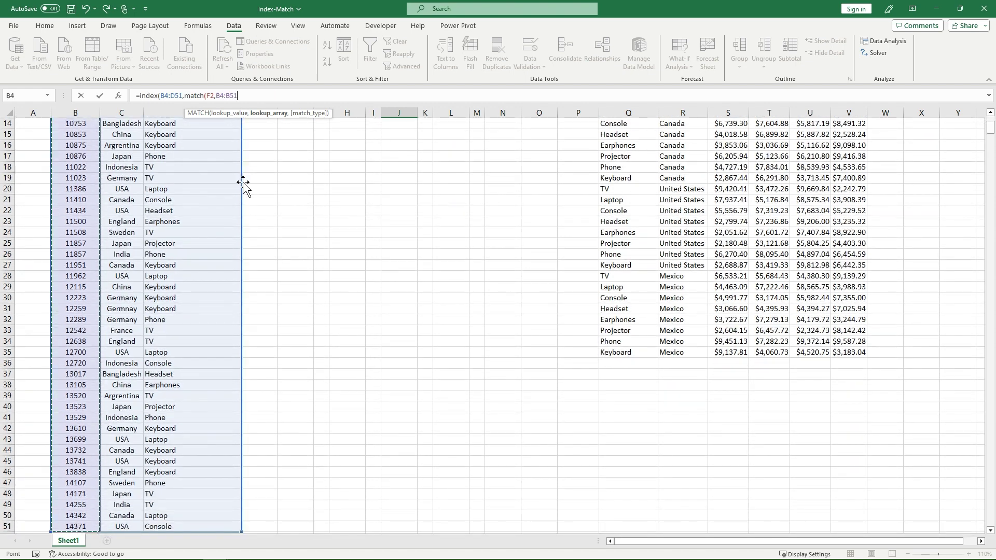
pyautogui.scroll(5, 243, 182)
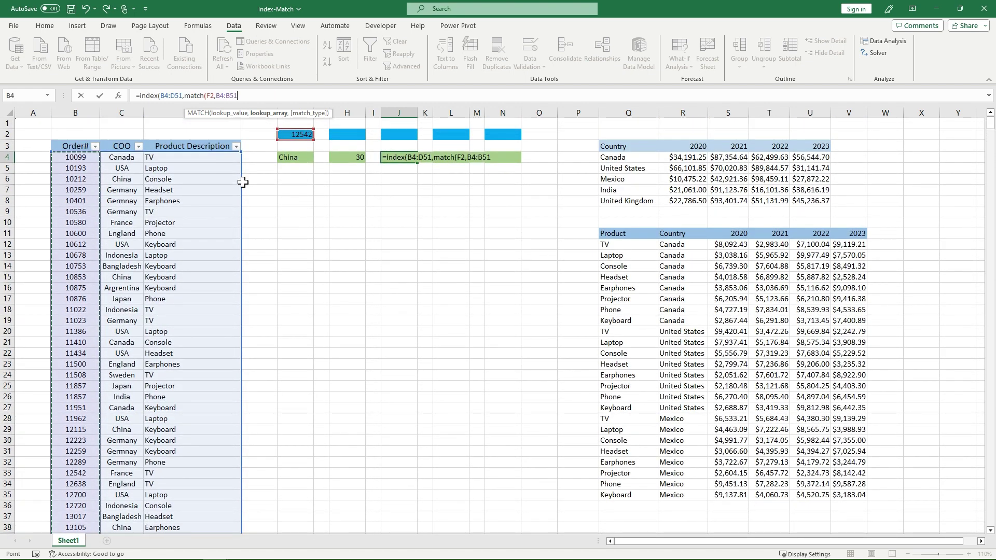
pyautogui.write(')')
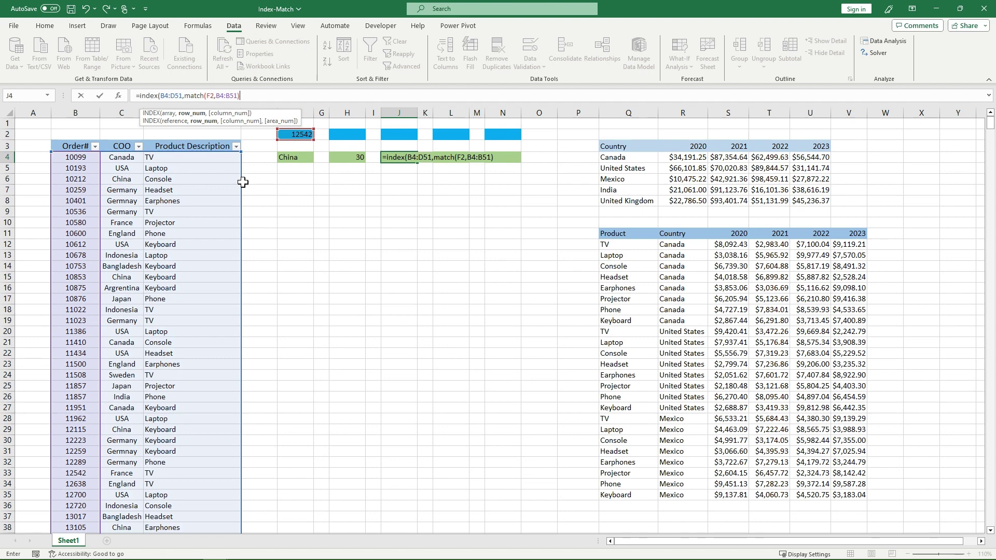
pyautogui.write(',2)')
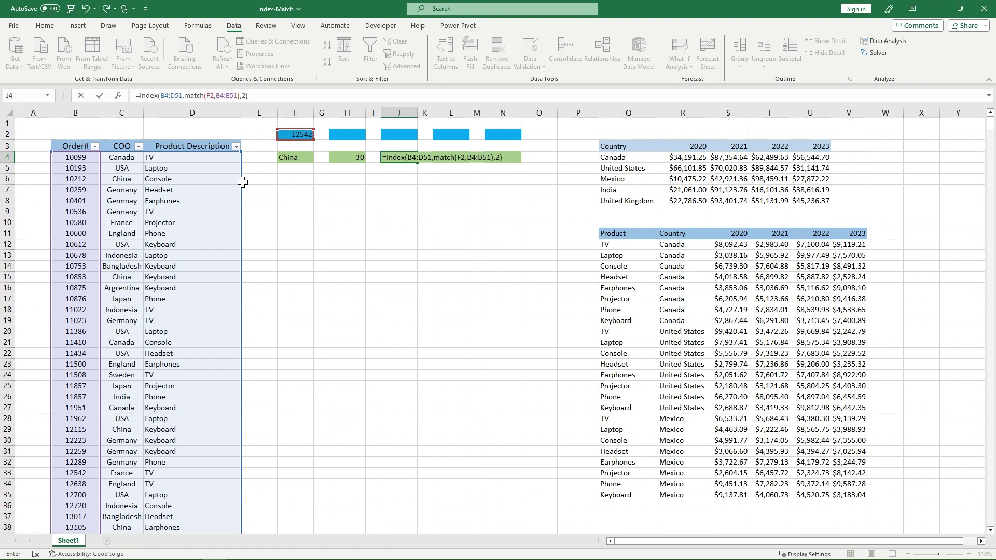
pyautogui.press('Return')
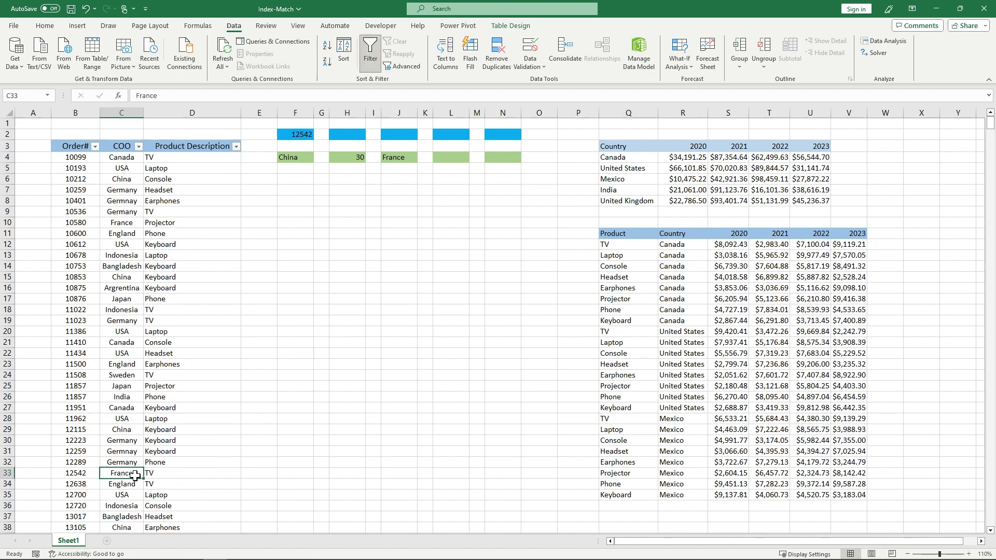
# - Highlight column C and row 33 to confirm France for order 12542
pyautogui.click(122, 112)
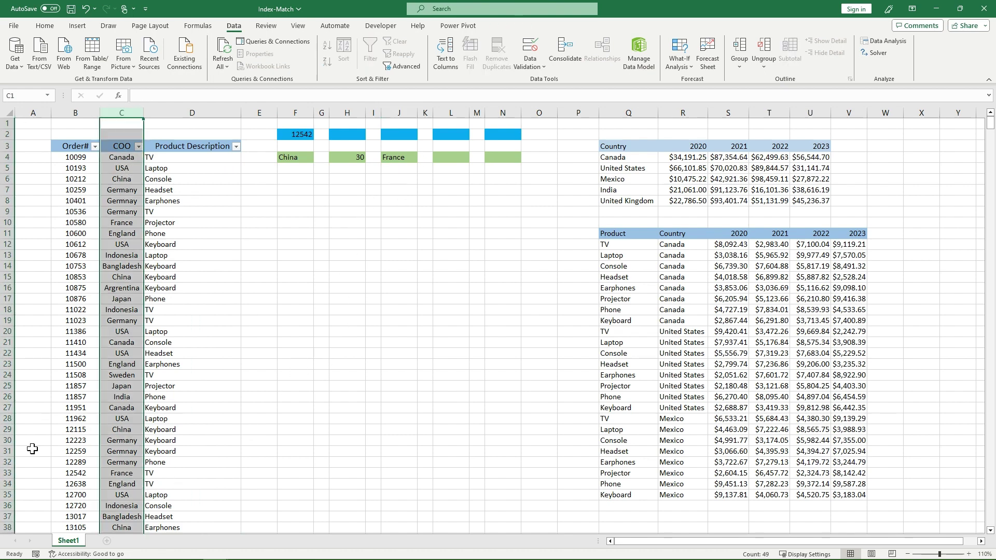
pyautogui.click(6, 472)
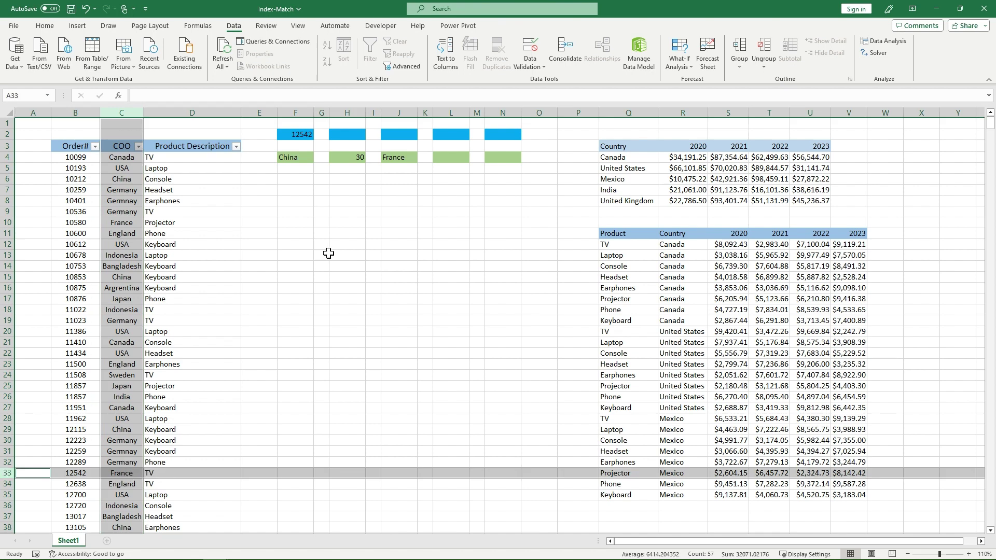
pyautogui.click(452, 159)
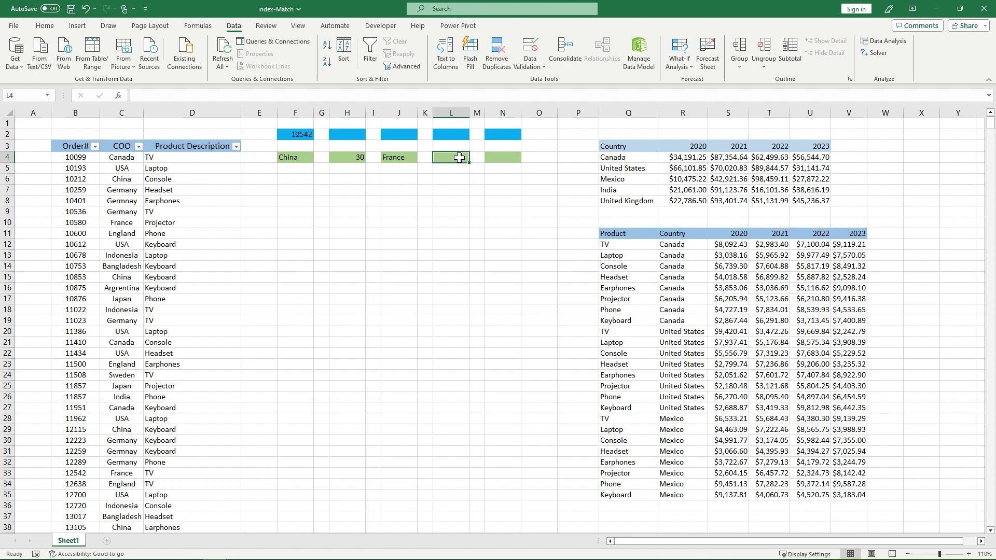
# - In L4 enter =INDEX(R4:U8,MATCH(L2,Q4:Q8),MATCH(N2,R3:U3)) for country-by-year sales
pyautogui.write('=in')
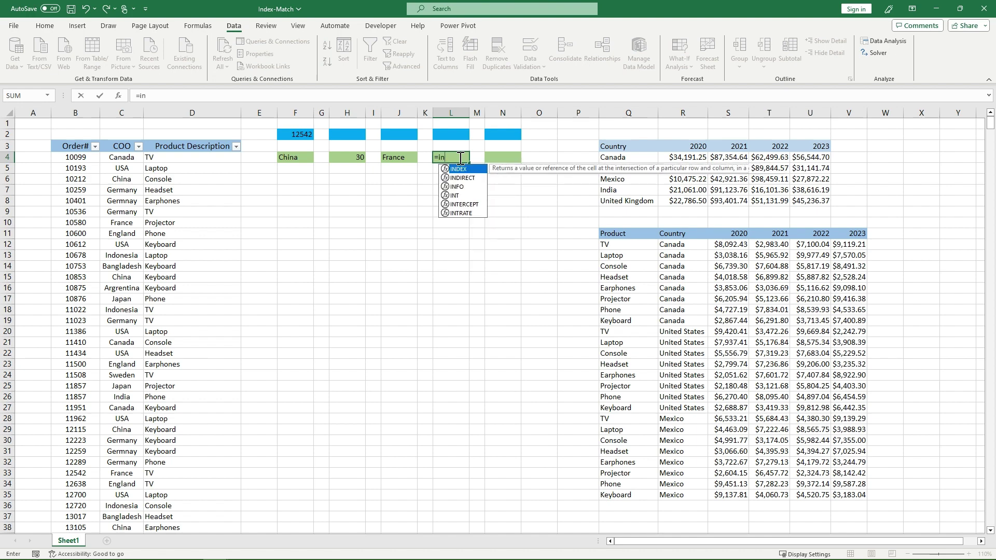
pyautogui.write('dex(')
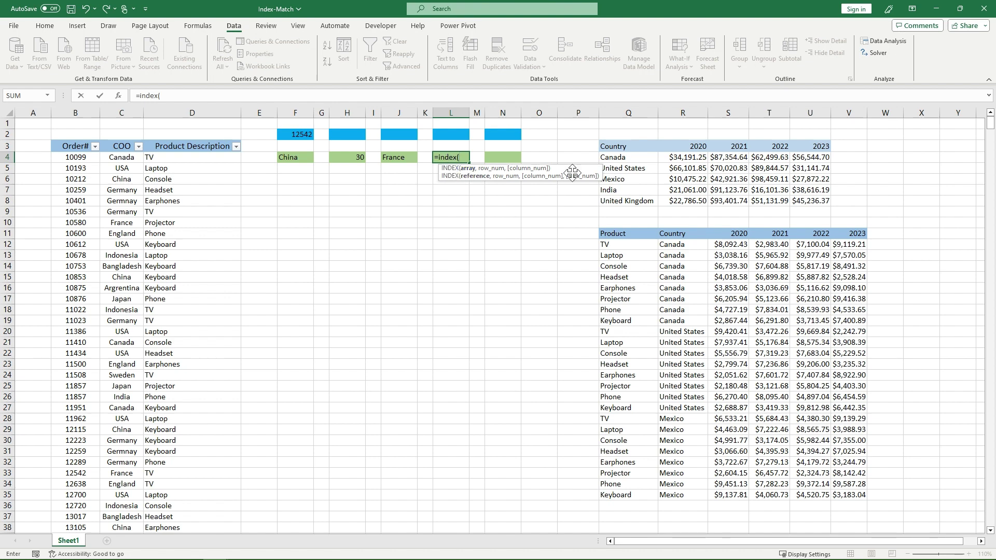
pyautogui.moveTo(695, 157); pyautogui.dragTo(824, 204)
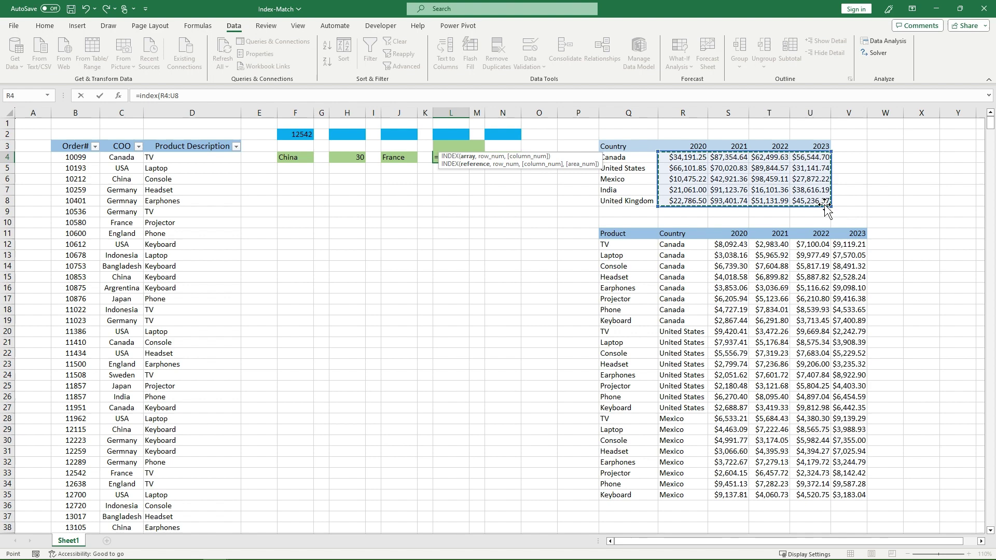
pyautogui.write(',match(')
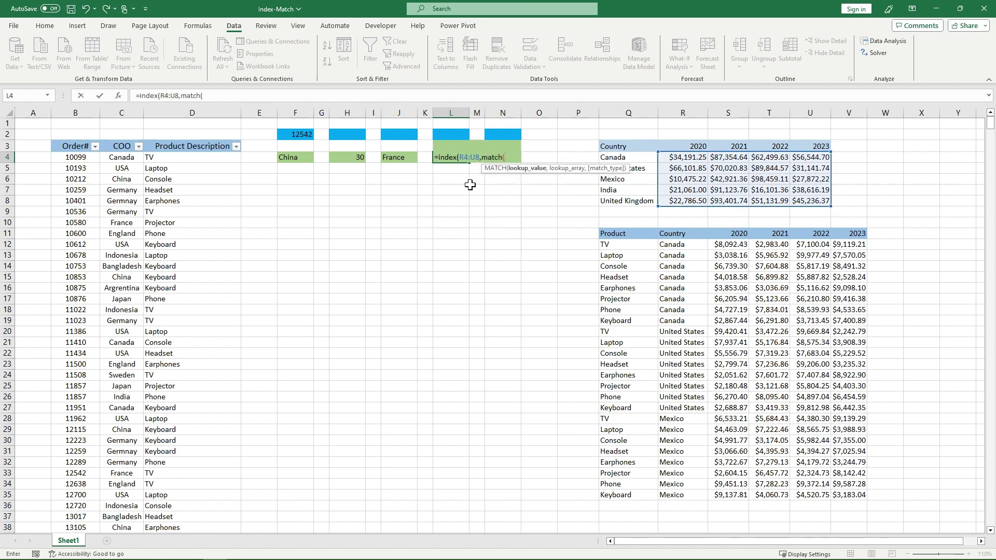
pyautogui.click(447, 135)
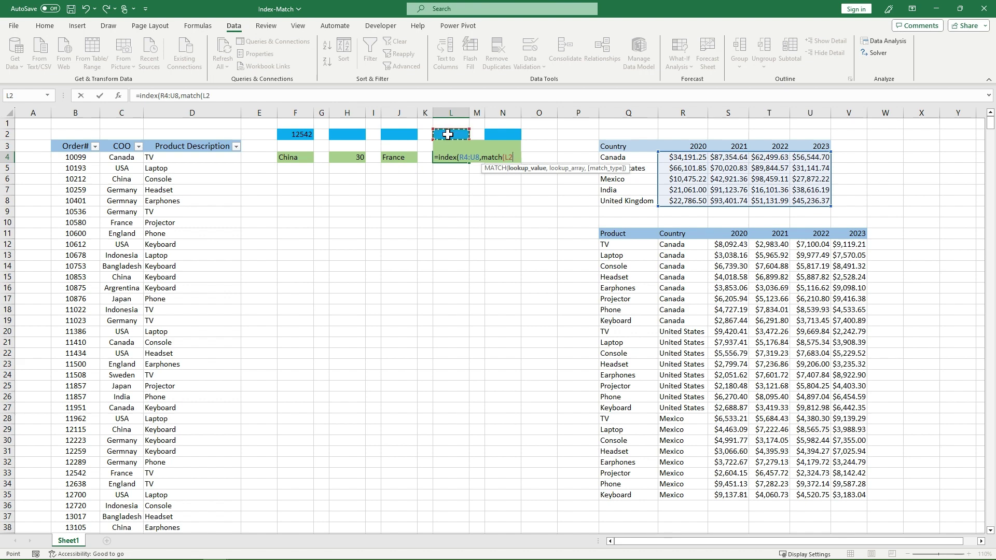
pyautogui.write(',')
pyautogui.moveTo(638, 158); pyautogui.dragTo(640, 201)
pyautogui.write(')')
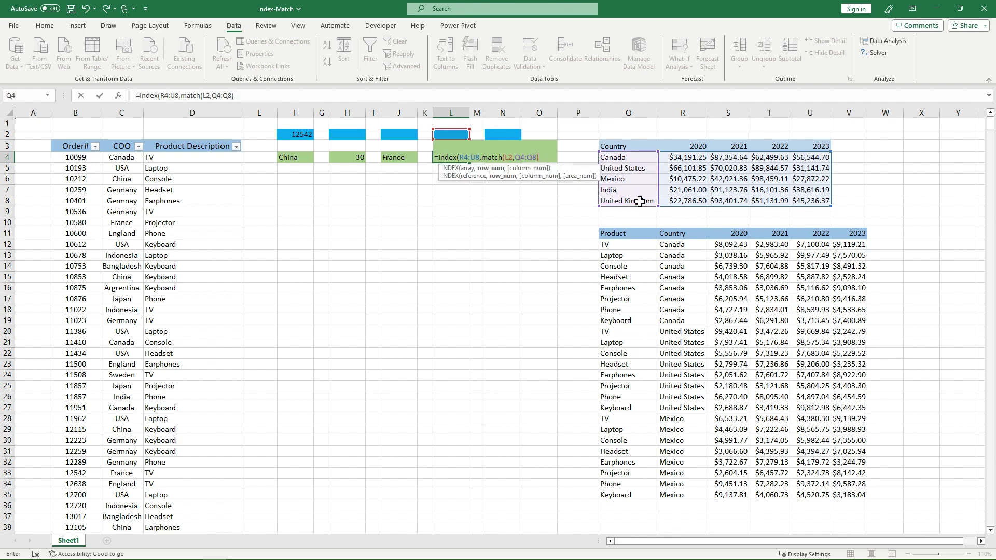
pyautogui.write(',match(')
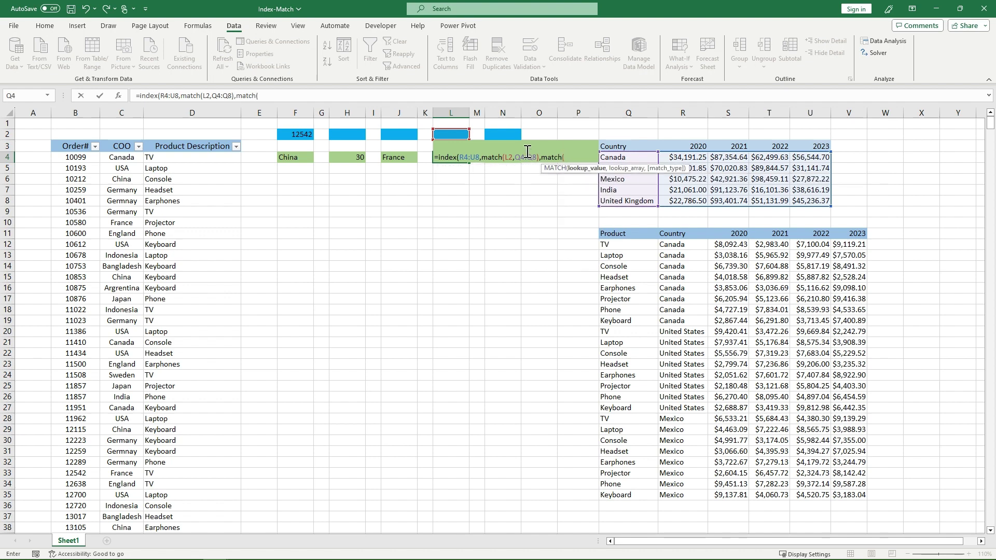
pyautogui.click(506, 134)
pyautogui.write(',')
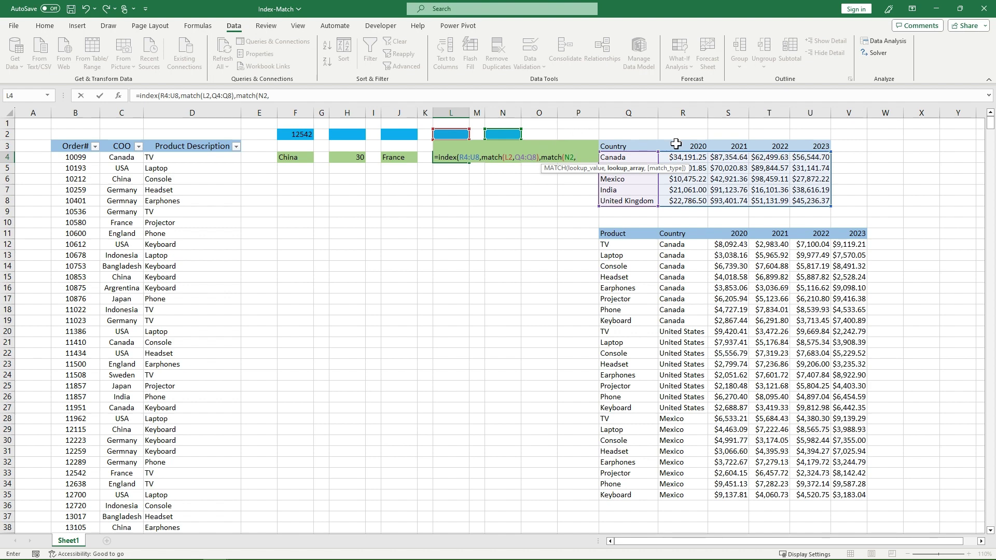
pyautogui.moveTo(688, 147); pyautogui.dragTo(807, 145)
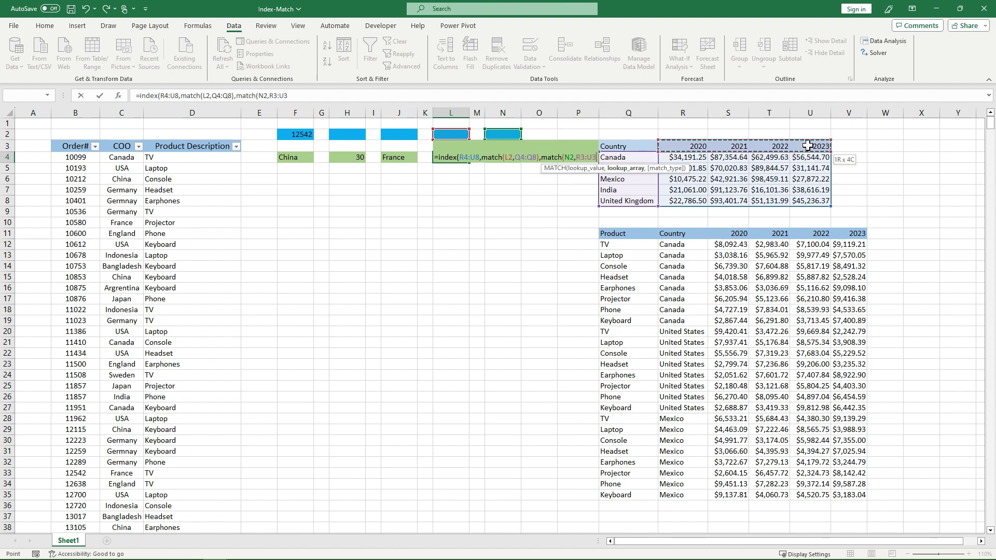
pyautogui.write(')')
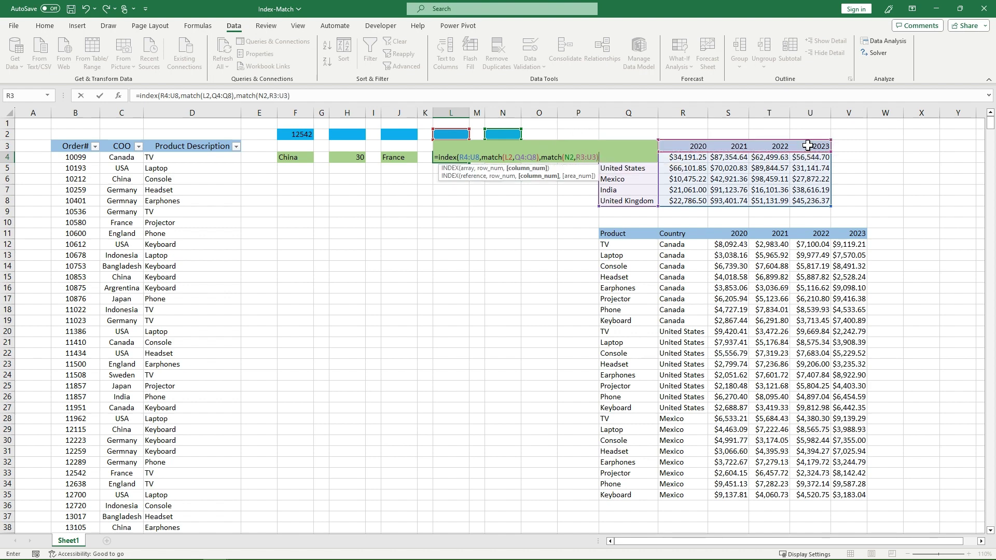
pyautogui.write(')')
pyautogui.press('Return')
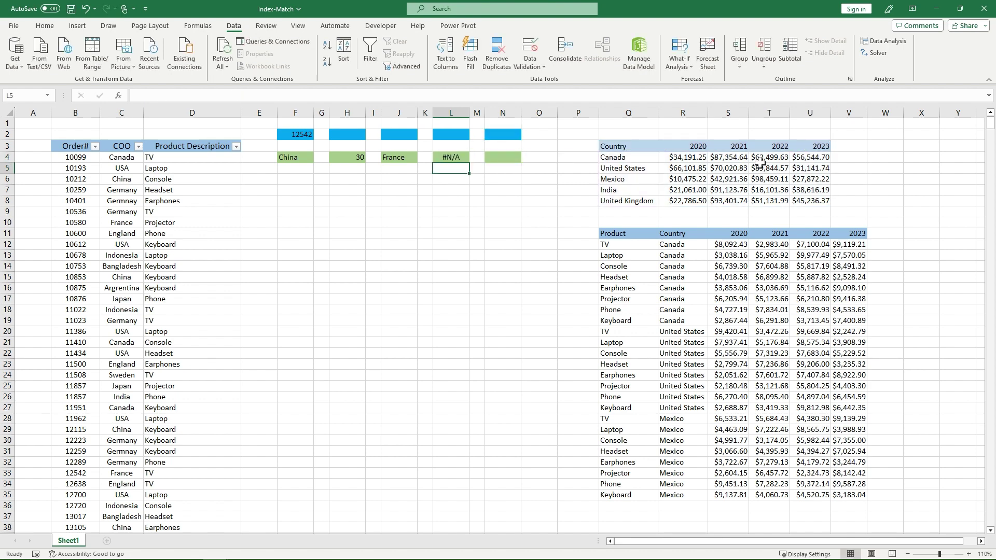
# - Enter Canada in L2 and 2023 in N2, checking L4's 56544.7 against U4
pyautogui.click(462, 134)
pyautogui.write('Canada')
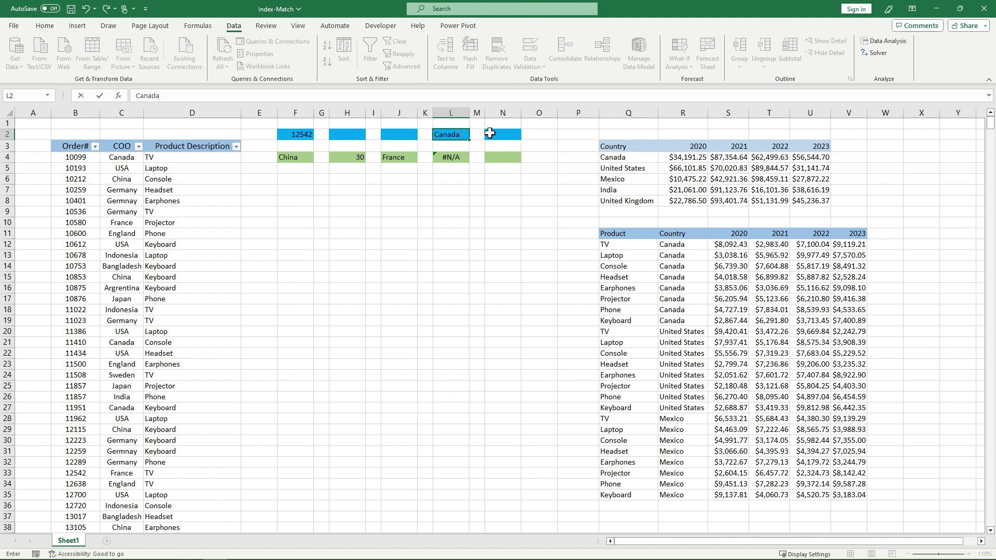
pyautogui.click(490, 133)
pyautogui.write('2023')
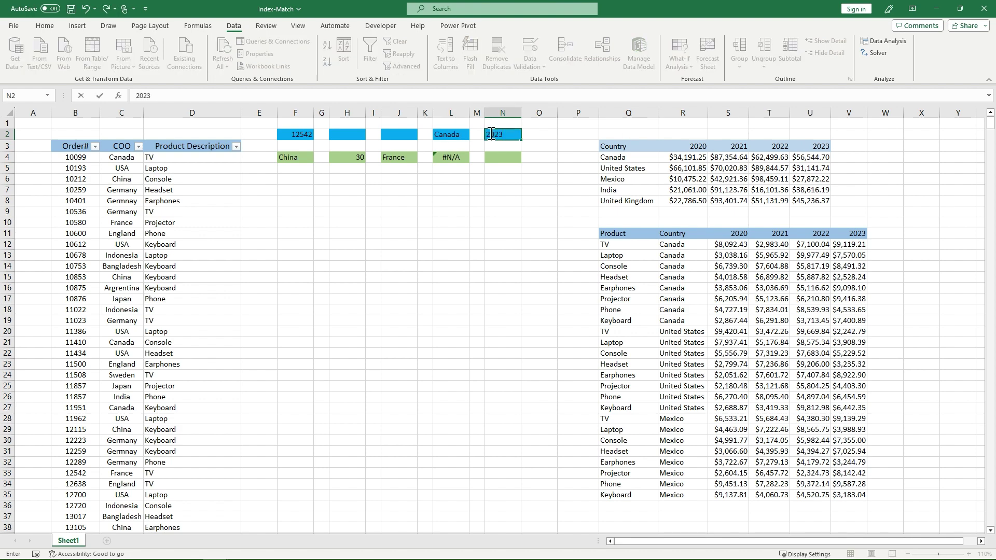
pyautogui.press('Return')
pyautogui.click(459, 159)
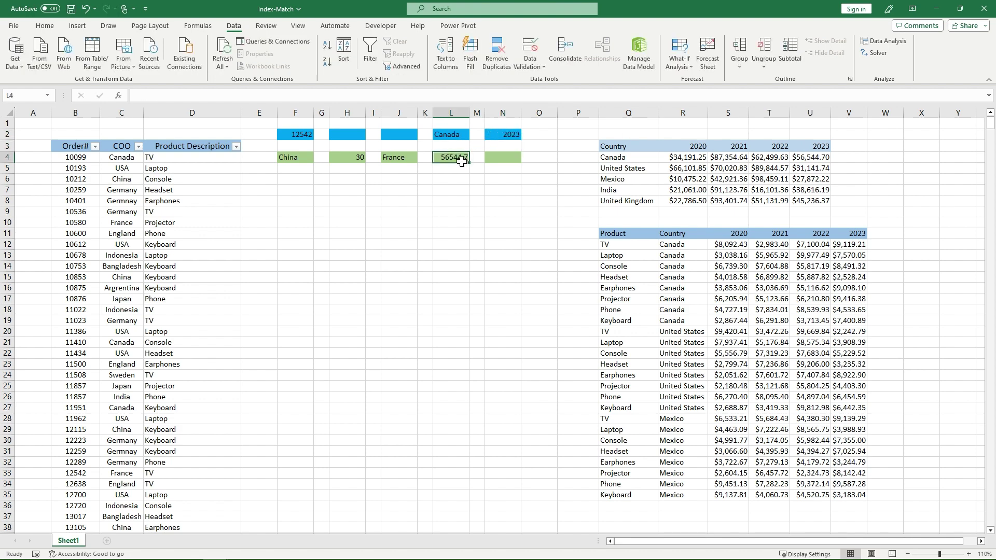
pyautogui.click(801, 158)
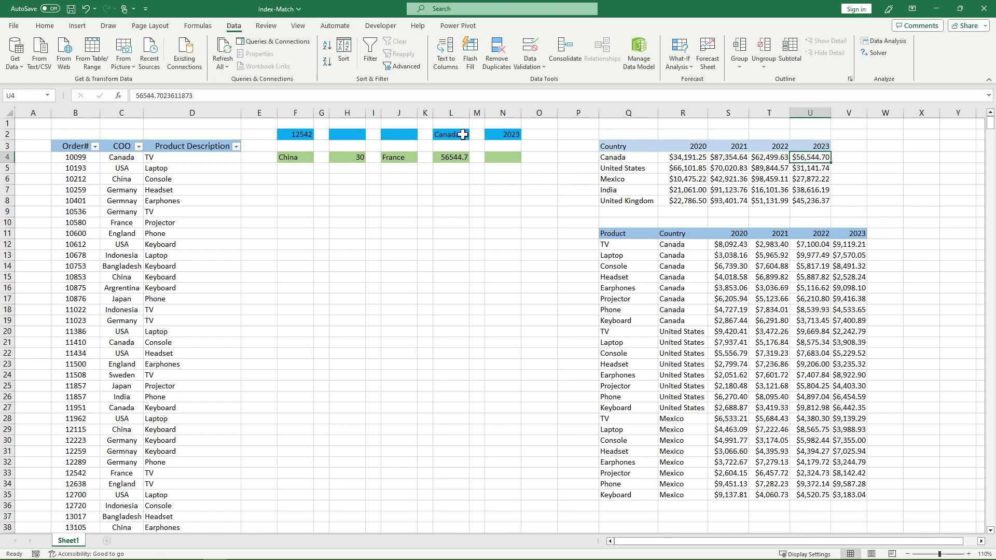
# - Clear the country from L2, leaving L4 showing #N/A
pyautogui.click(463, 135)
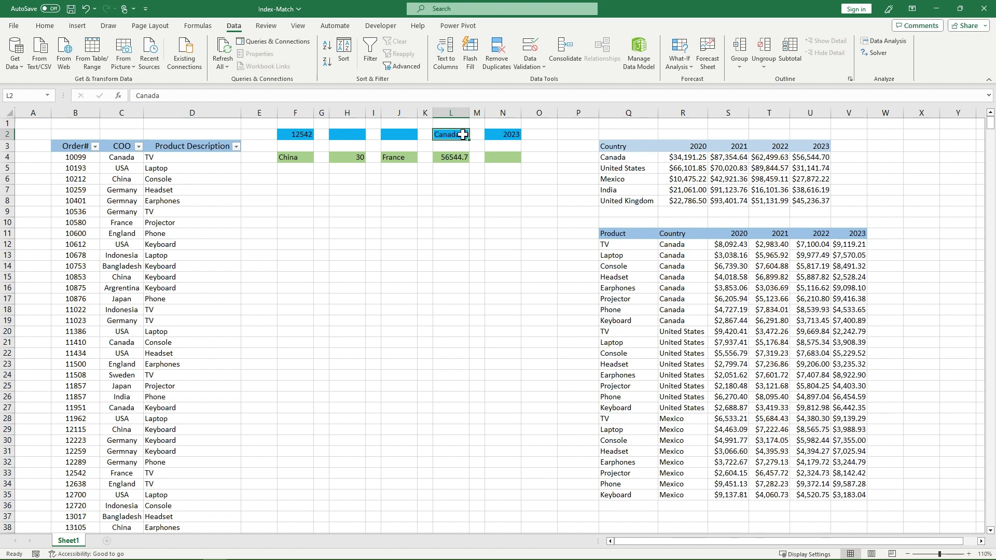
pyautogui.press('Delete')
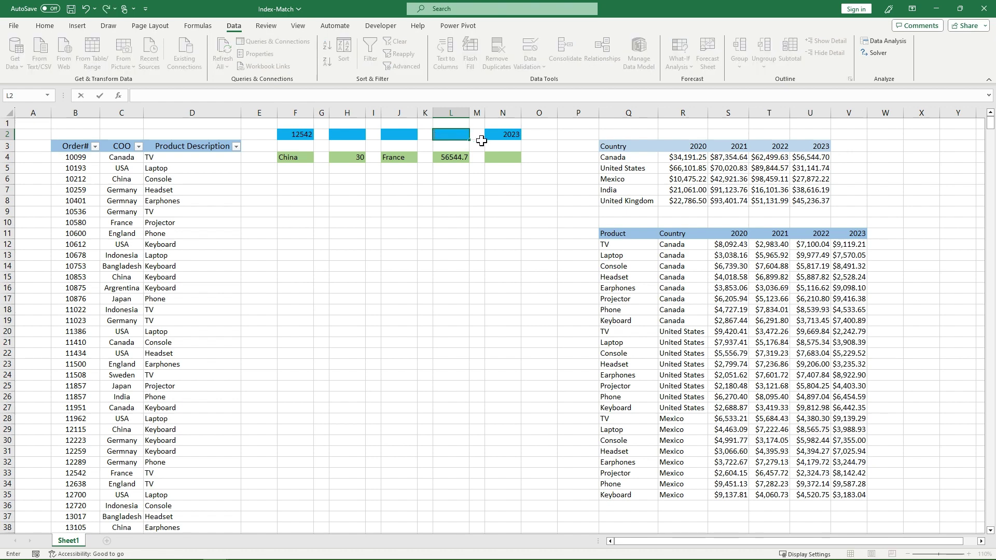
pyautogui.click(474, 144)
pyautogui.click(465, 135)
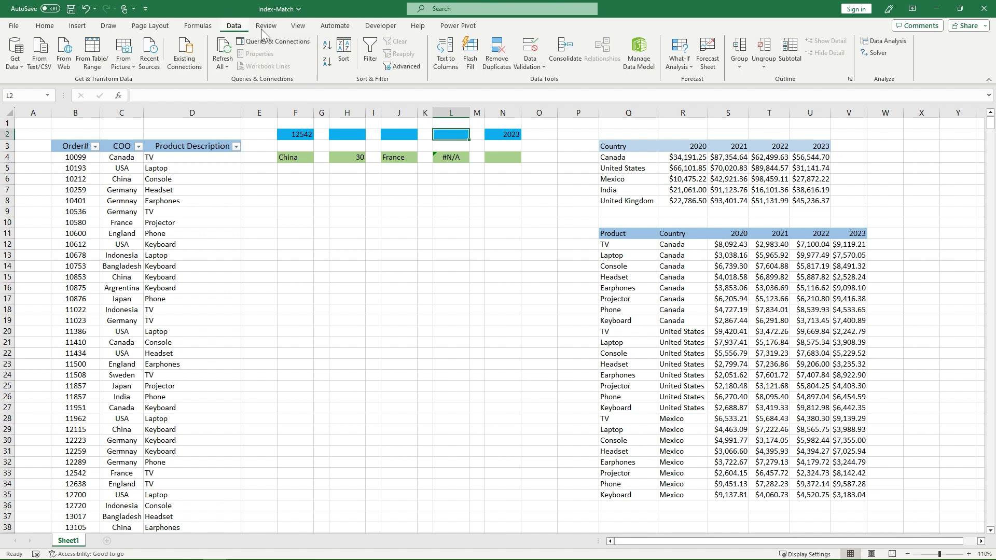
# - Add a List data validation to L2 with source =$Q$4:$Q$8
pyautogui.click(539, 64)
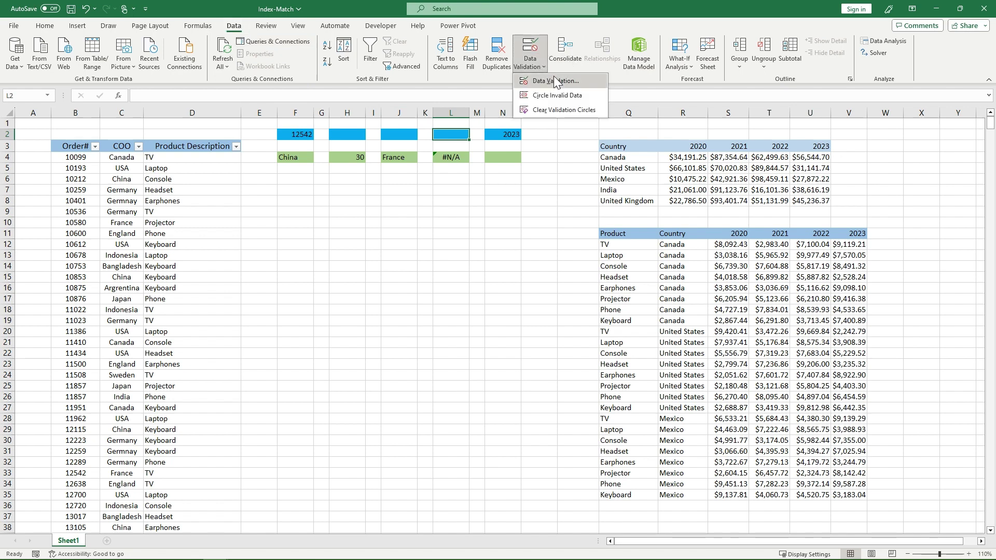
pyautogui.click(554, 76)
pyautogui.click(496, 234)
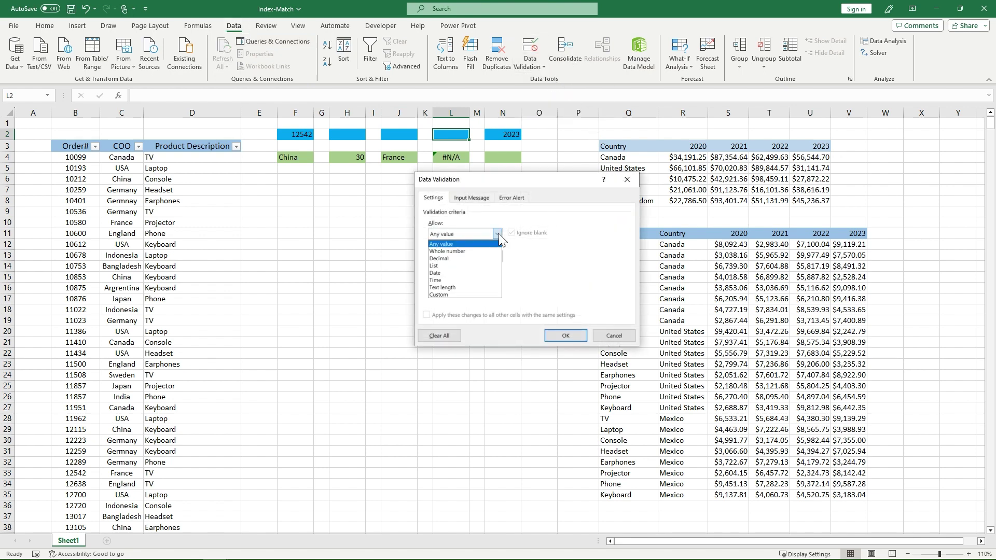
pyautogui.click(480, 265)
pyautogui.click(569, 278)
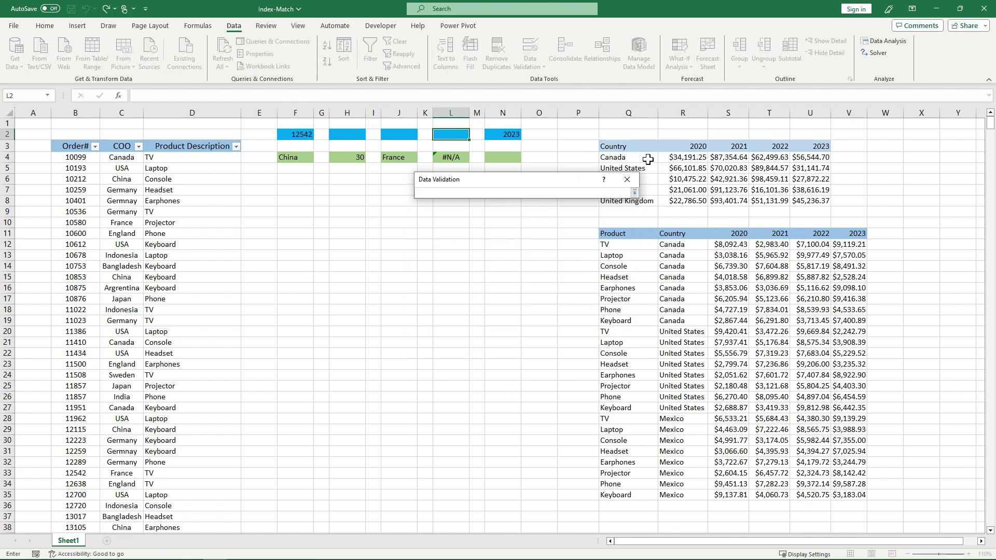
pyautogui.moveTo(642, 158); pyautogui.dragTo(647, 202)
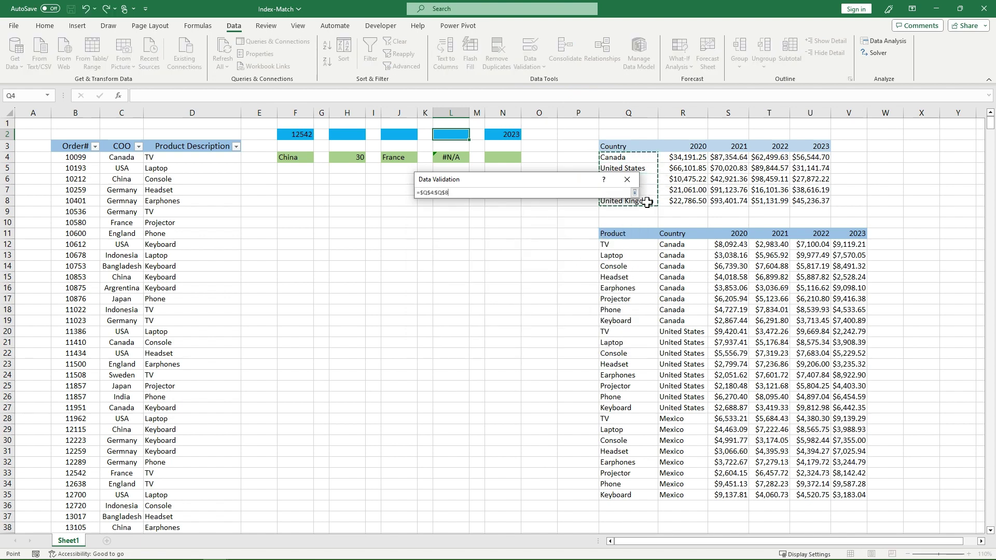
pyautogui.press('Return')
pyautogui.click(573, 335)
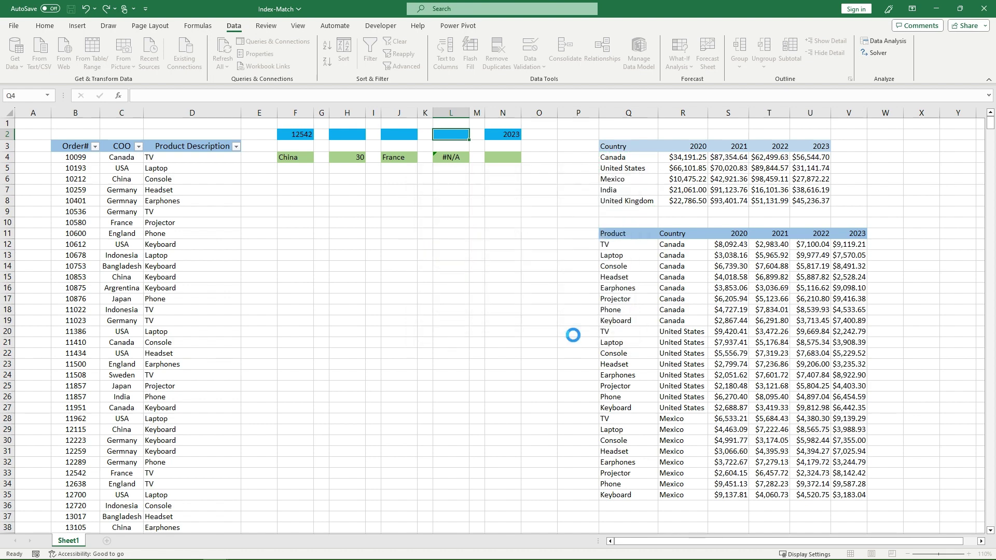
# - Pick United States from L2's dropdown so L4 shows 45236.37
pyautogui.click(473, 136)
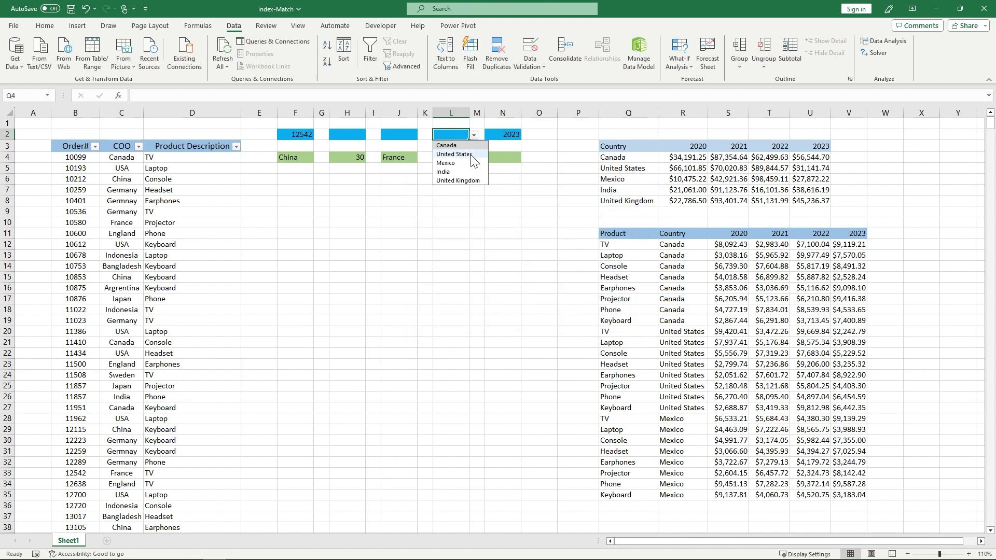
pyautogui.click(471, 155)
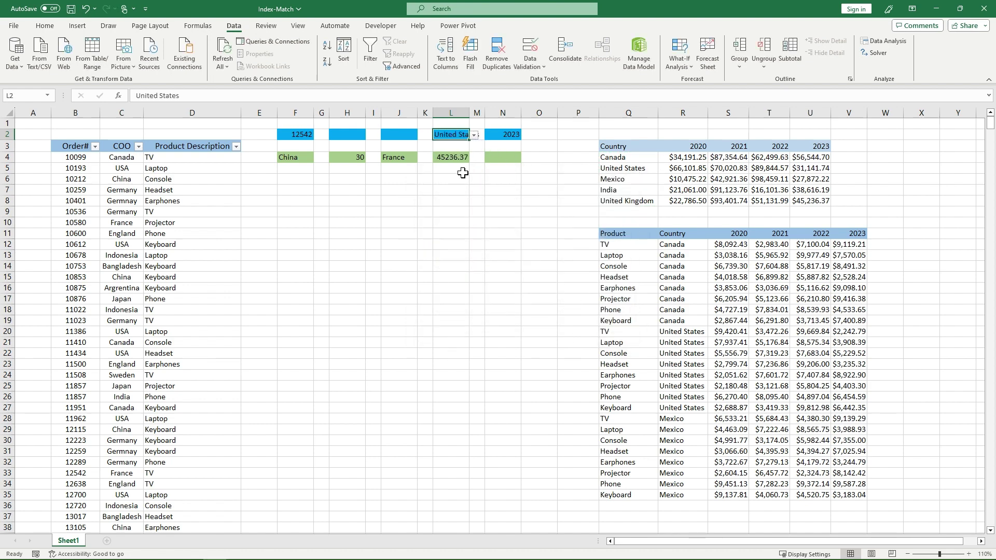
pyautogui.click(459, 158)
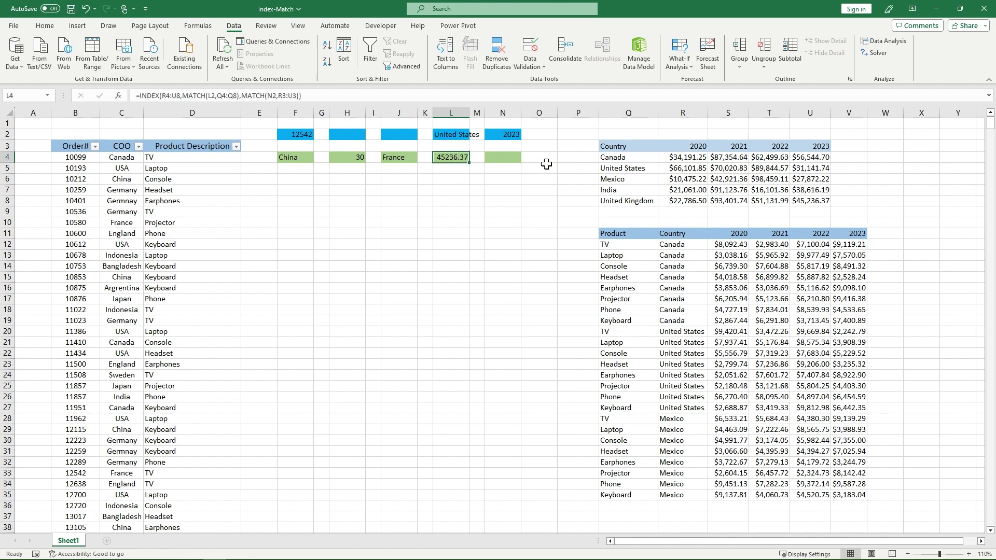
# - Add exact match (,0) to L4's country MATCH so it returns 31141.74, matching U5
pyautogui.click(817, 169)
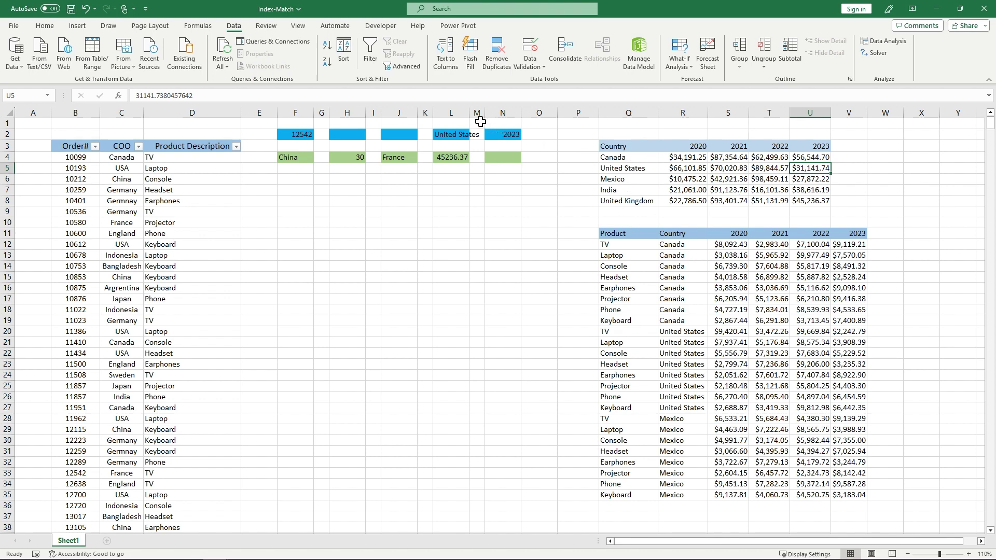
pyautogui.click(456, 135)
pyautogui.click(455, 158)
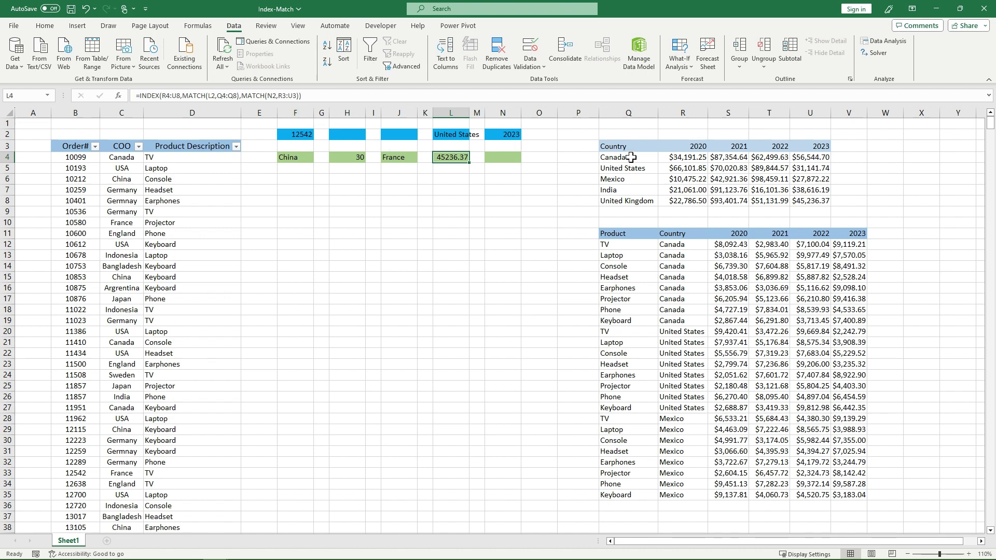
pyautogui.click(237, 97)
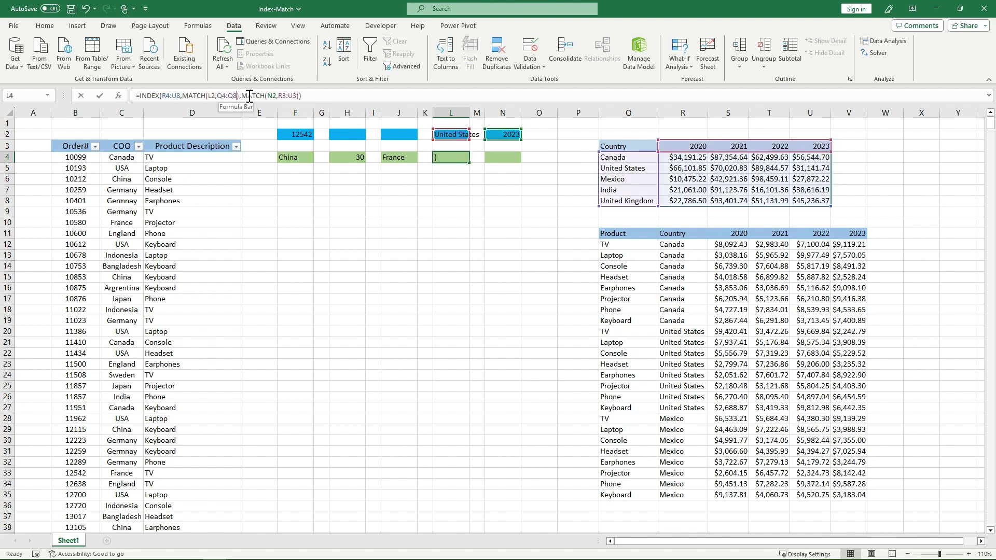
pyautogui.write(',0')
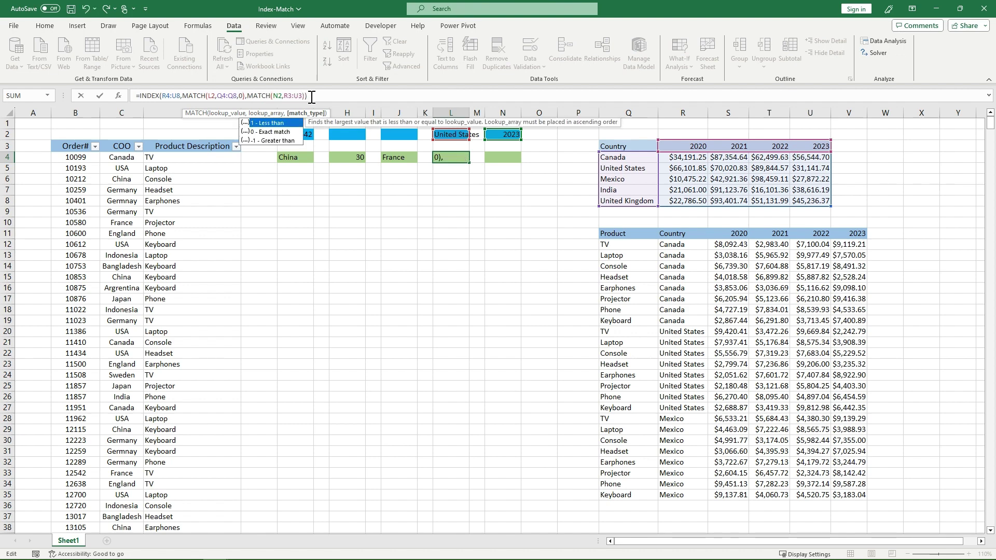
pyautogui.click(312, 97)
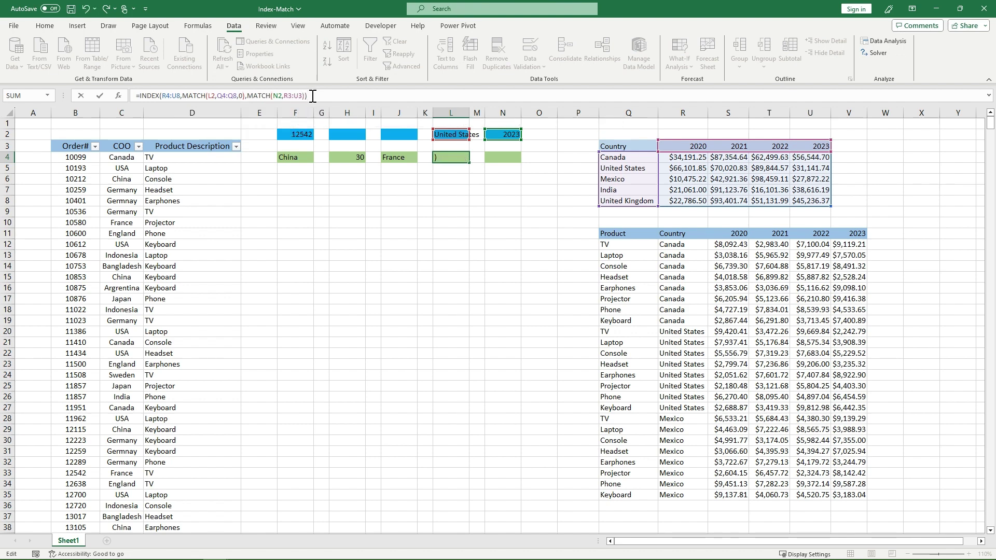
pyautogui.hotkey('ctrl', 'Return')
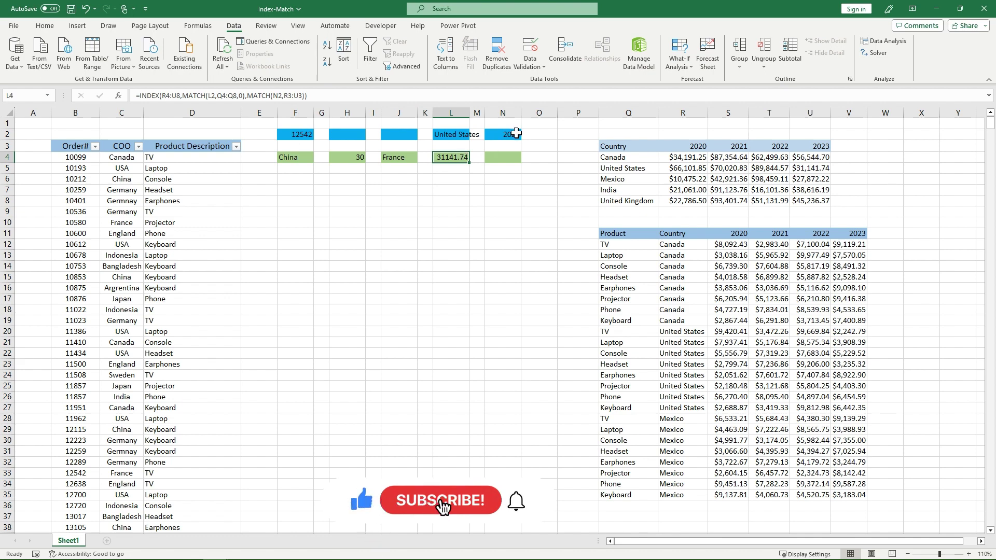
pyautogui.click(816, 167)
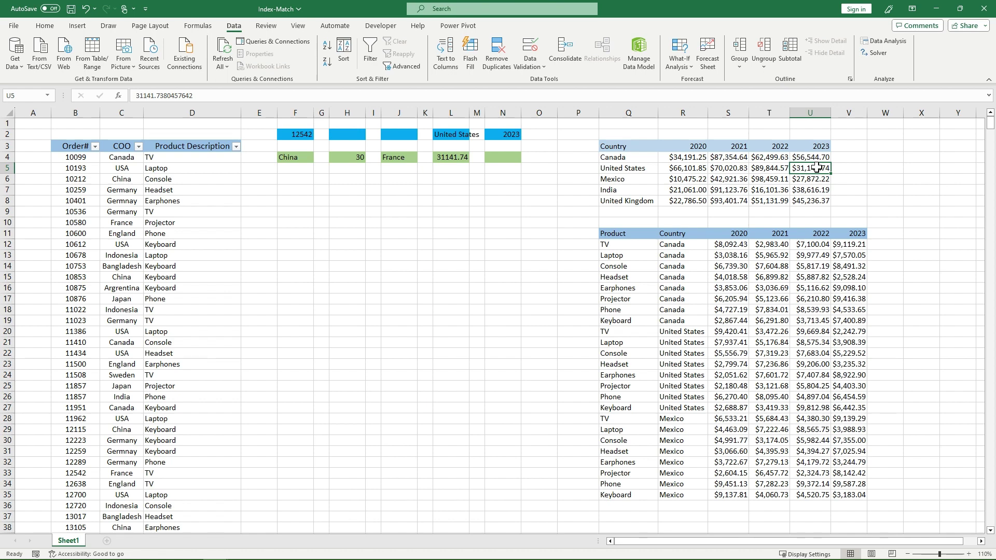
pyautogui.click(744, 265)
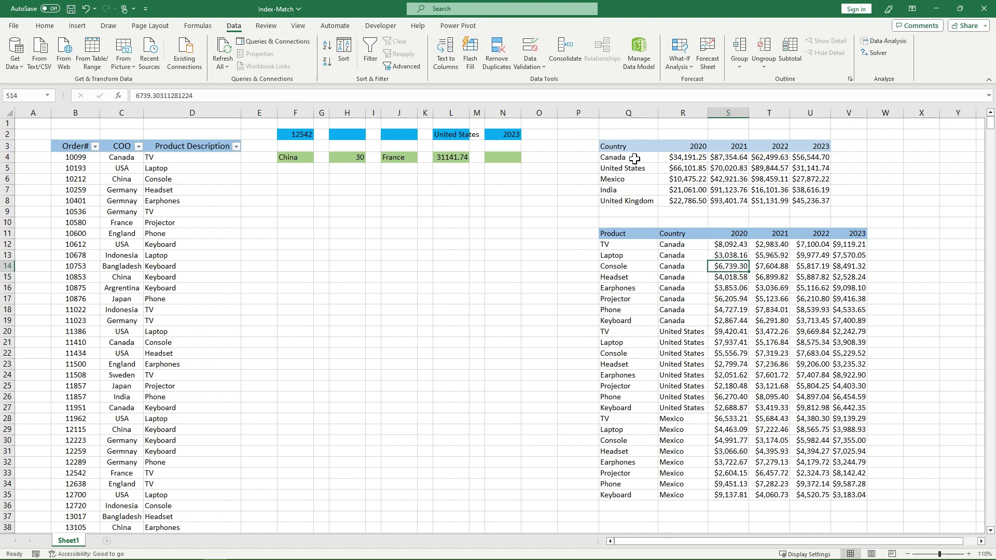
pyautogui.moveTo(634, 158); pyautogui.dragTo(637, 201)
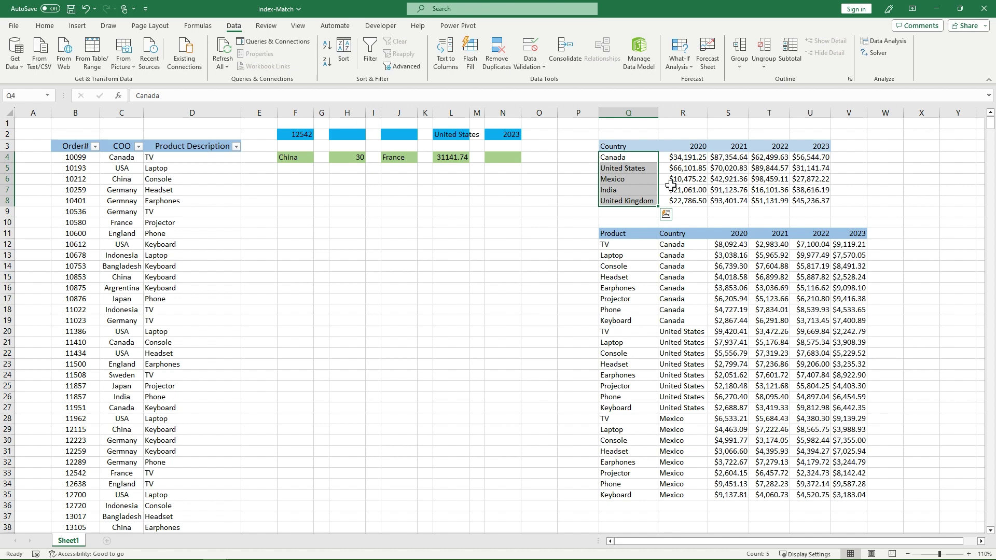
pyautogui.keyDown('ctrl'); pyautogui.moveTo(693, 147); pyautogui.dragTo(812, 147); pyautogui.keyUp('ctrl')
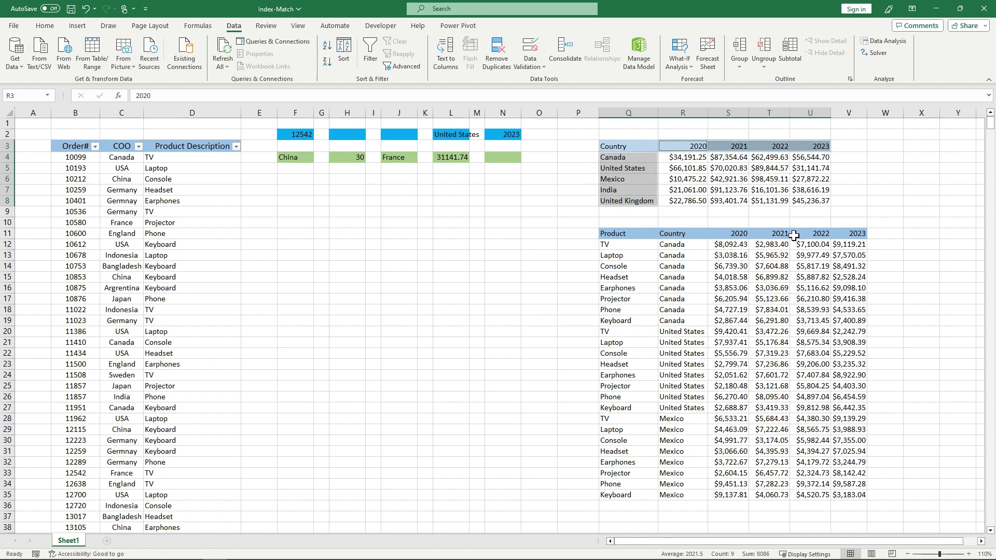
pyautogui.click(739, 289)
pyautogui.moveTo(634, 243); pyautogui.dragTo(679, 246)
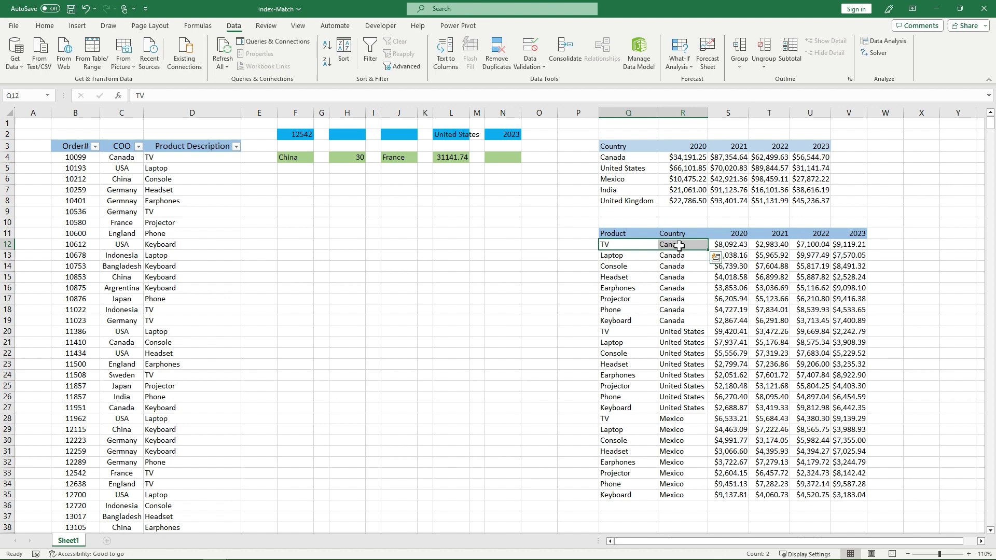
# - In N4 start =index(S12:V35,match(J2&L2,Q12:Q35&R12:R35,0) joining product and country
pyautogui.click(510, 158)
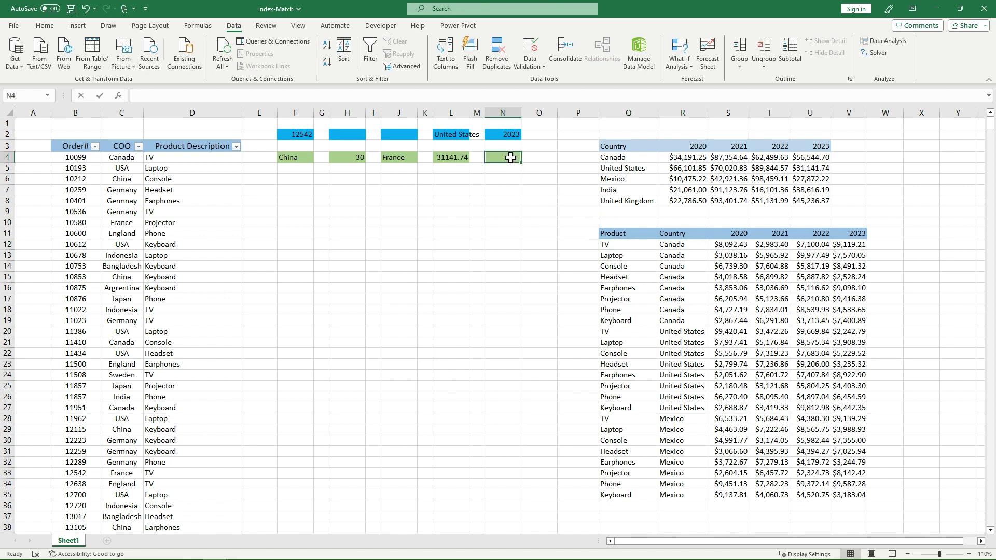
pyautogui.write('=index(')
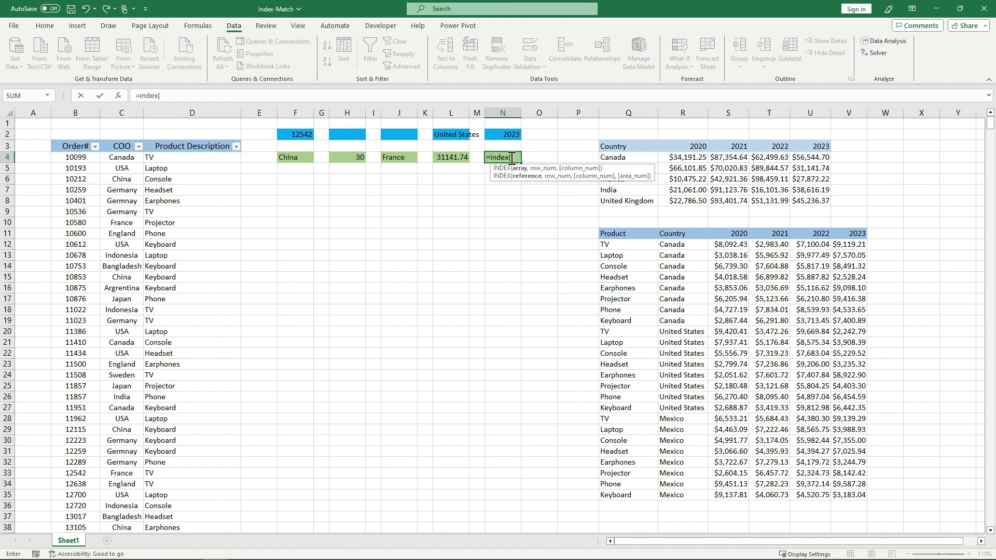
pyautogui.moveTo(724, 244); pyautogui.dragTo(851, 497)
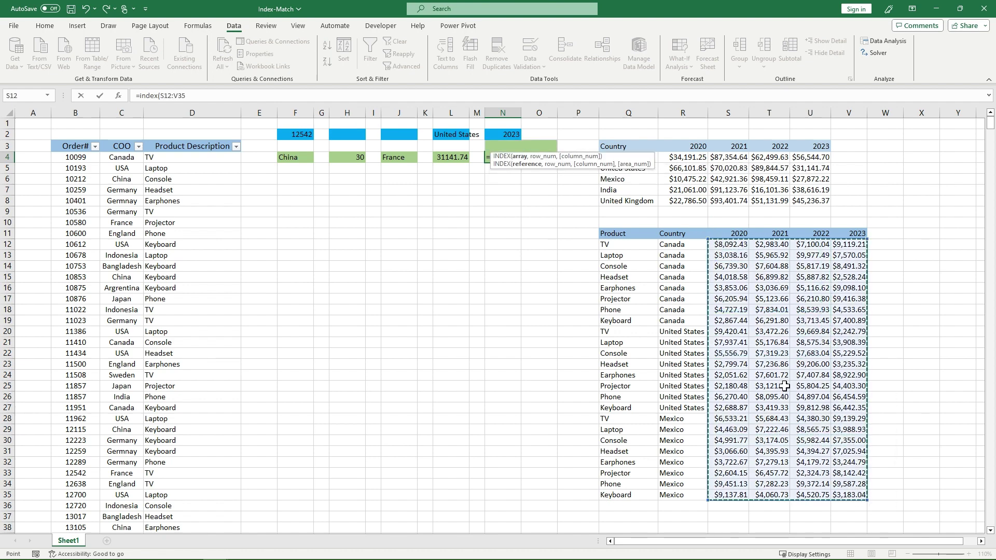
pyautogui.write(',')
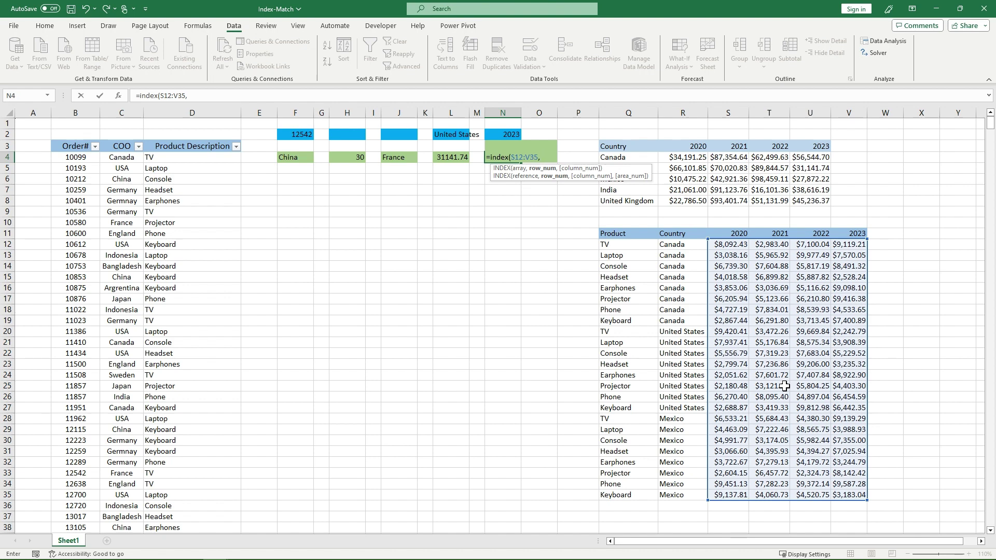
pyautogui.write('match(')
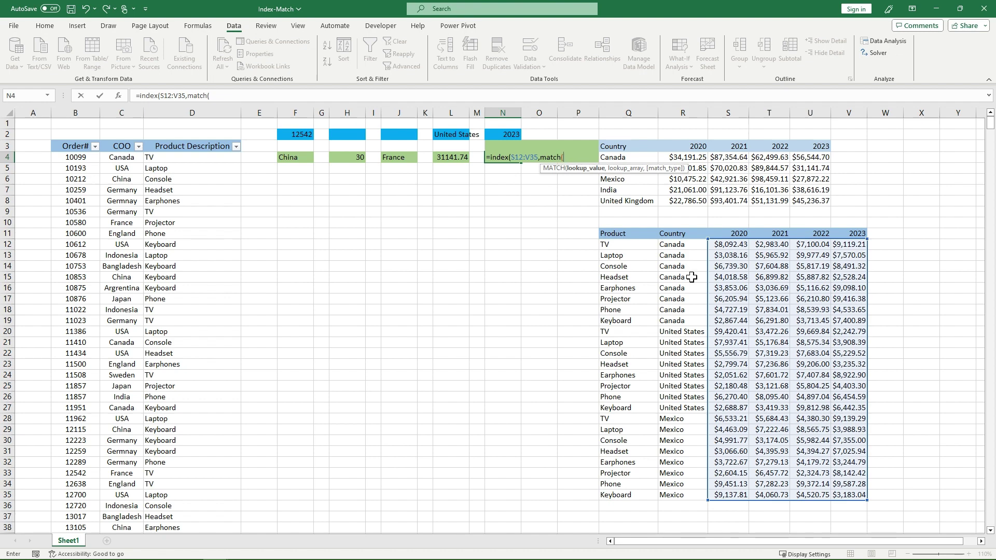
pyautogui.click(412, 135)
pyautogui.write('&')
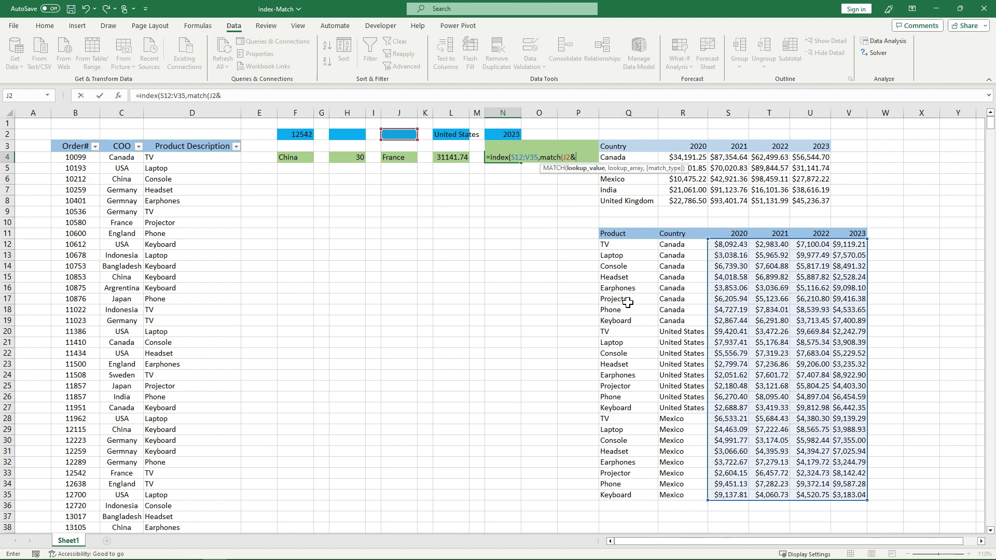
pyautogui.click(458, 135)
pyautogui.write(',')
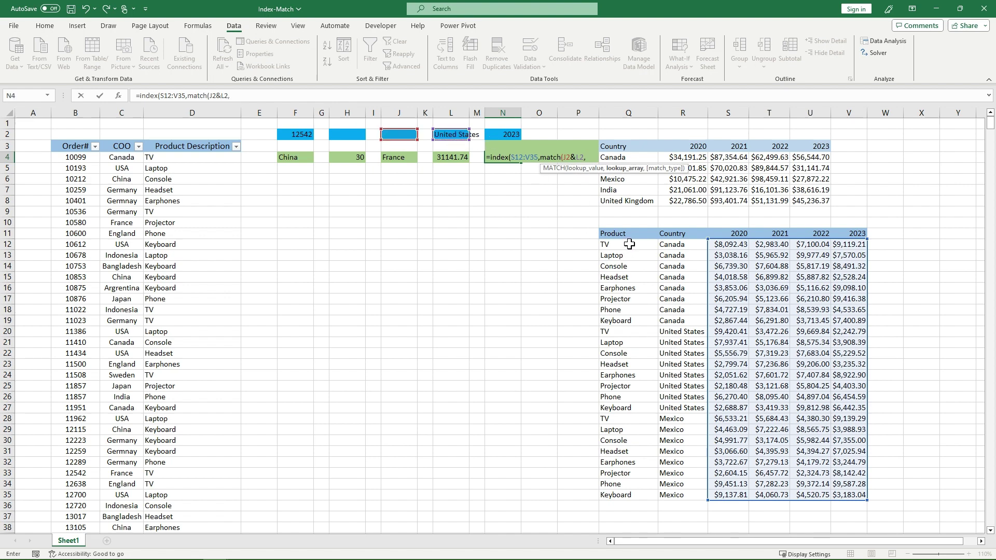
pyautogui.moveTo(629, 244); pyautogui.dragTo(631, 490)
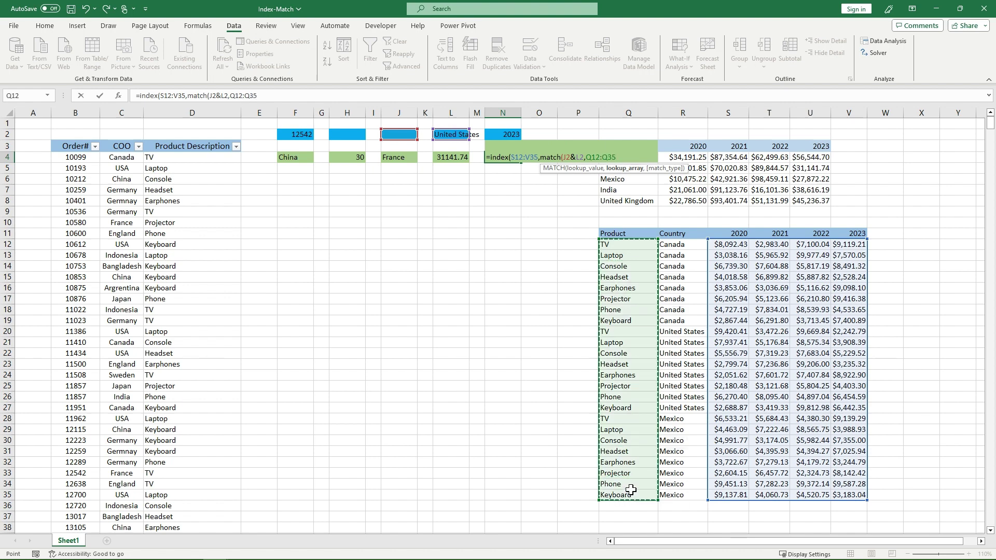
pyautogui.write('&')
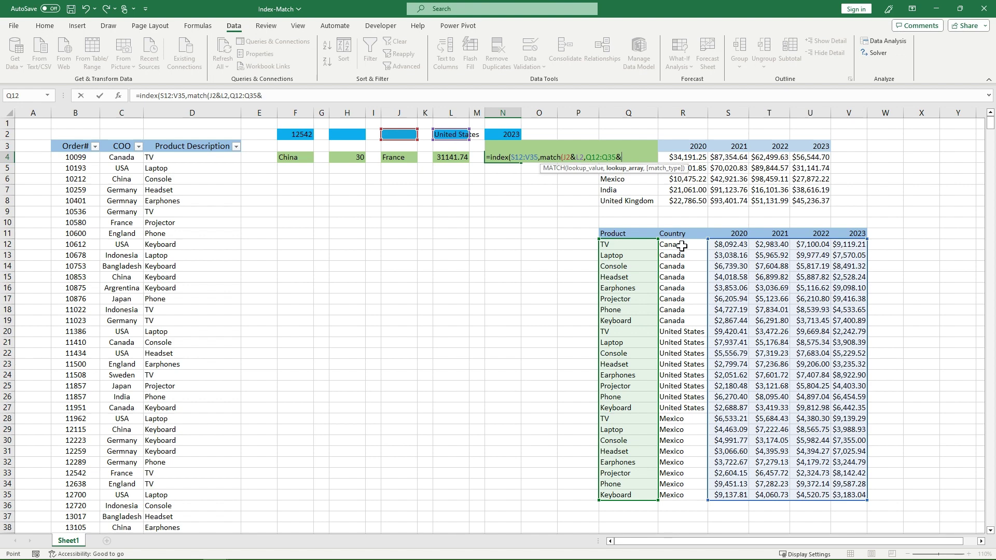
pyautogui.moveTo(681, 246); pyautogui.dragTo(682, 495)
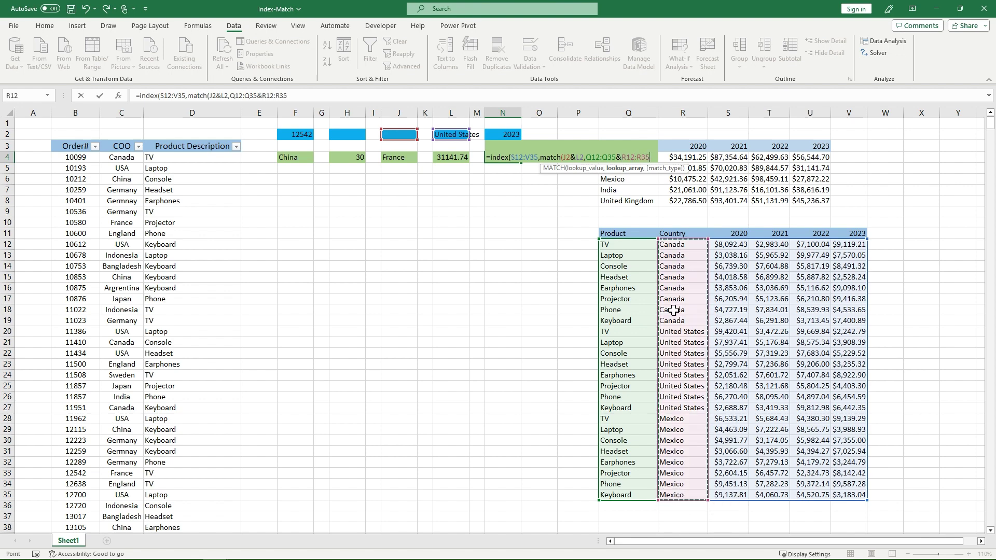
pyautogui.write(',0')
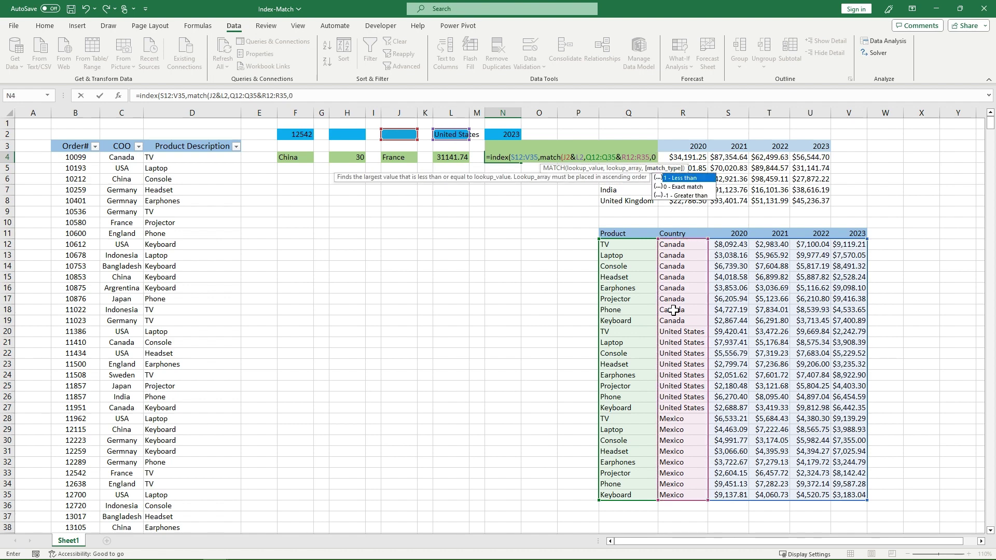
pyautogui.write(')')
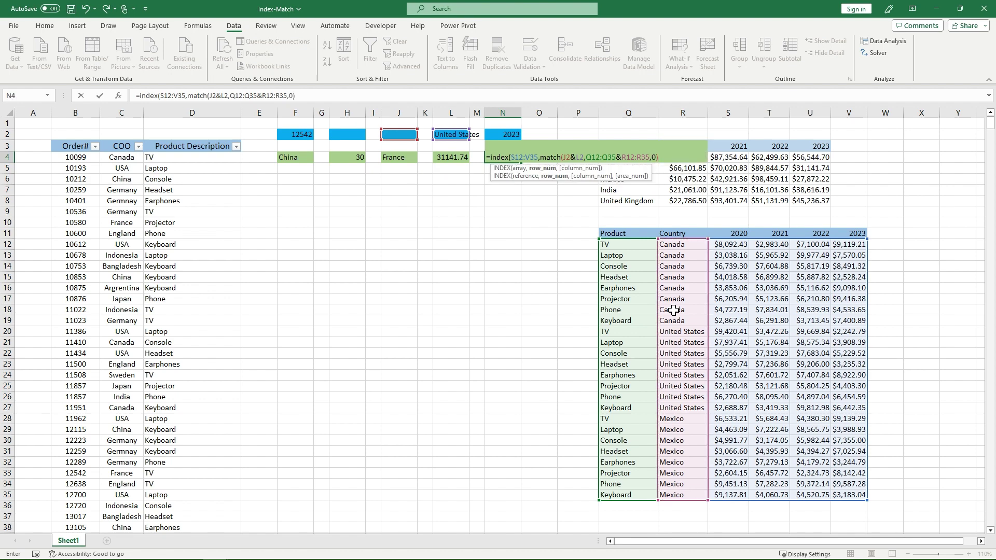
pyautogui.write(',match(')
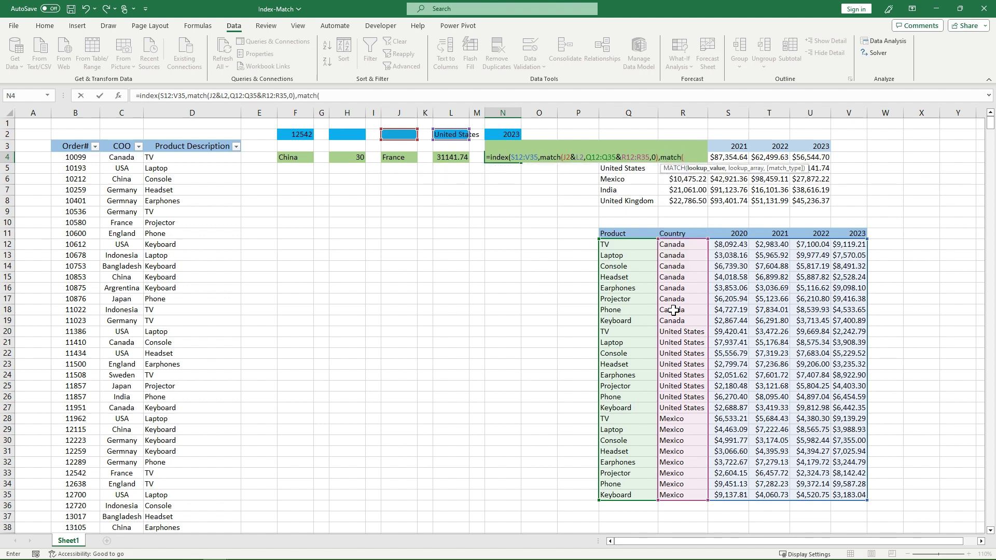
# - Add match(N2,S11:V11,0) to N4 so the year selects the column
pyautogui.click(499, 136)
pyautogui.write(',')
pyautogui.moveTo(734, 233); pyautogui.dragTo(857, 234)
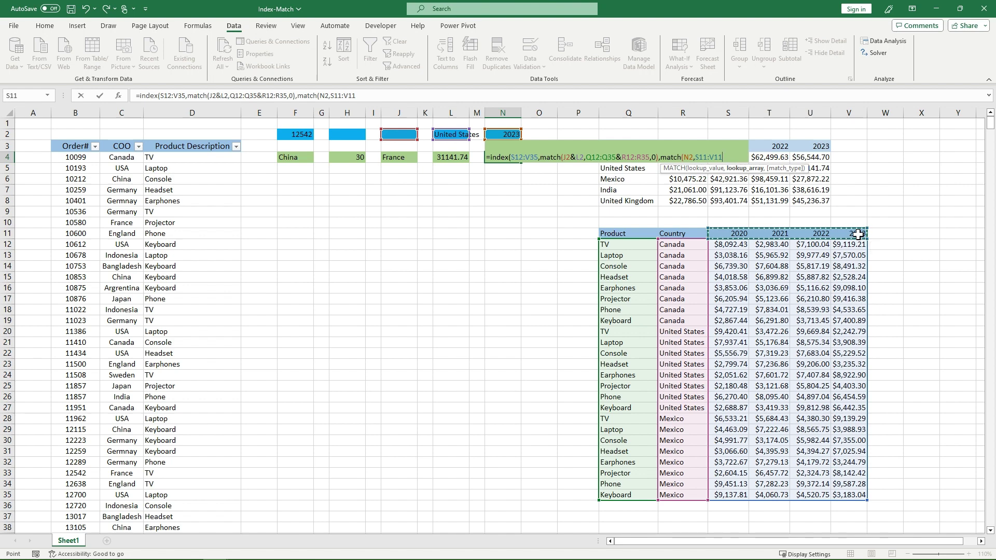
pyautogui.write(',0')
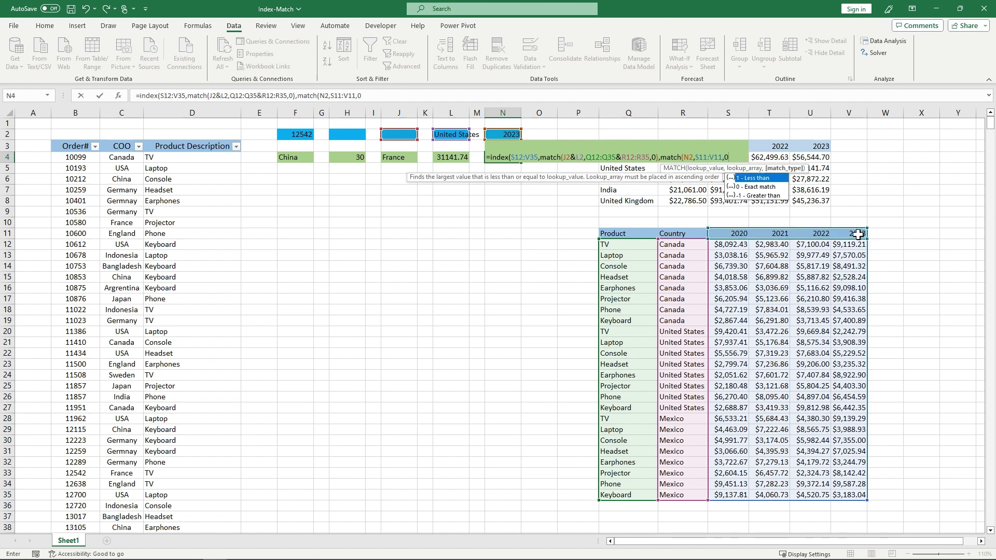
pyautogui.write(')')
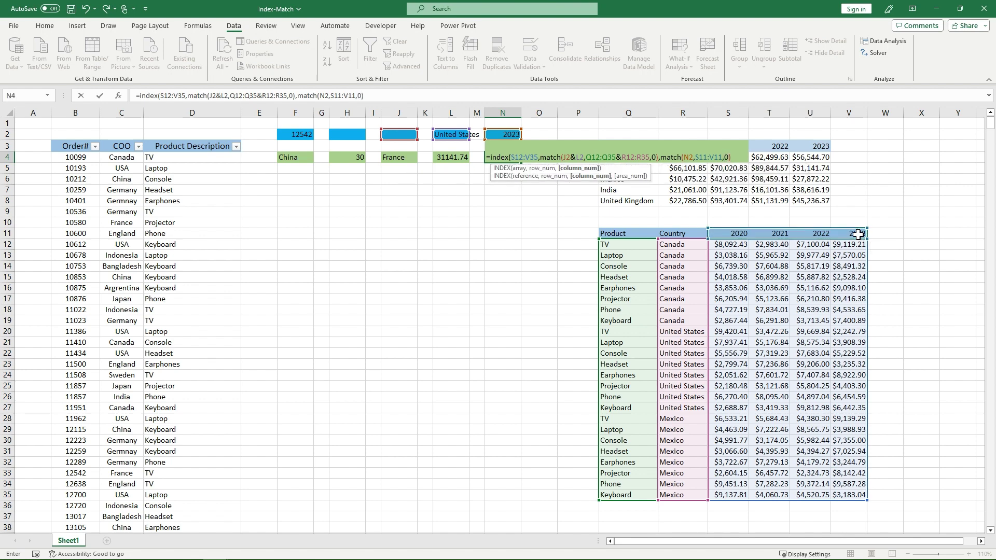
pyautogui.write(')')
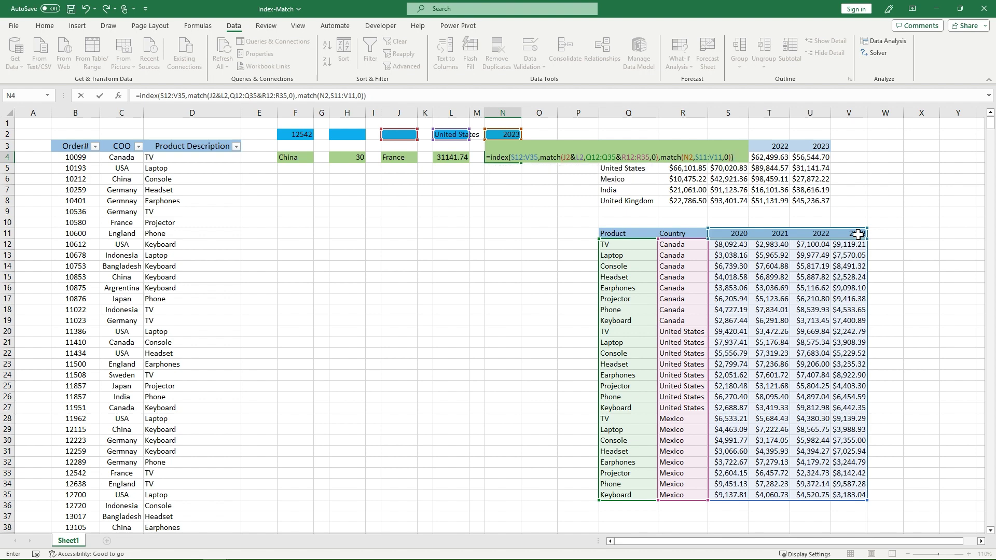
# - Commit N4's formula and enter Laptop as the product in J2
pyautogui.press('Return')
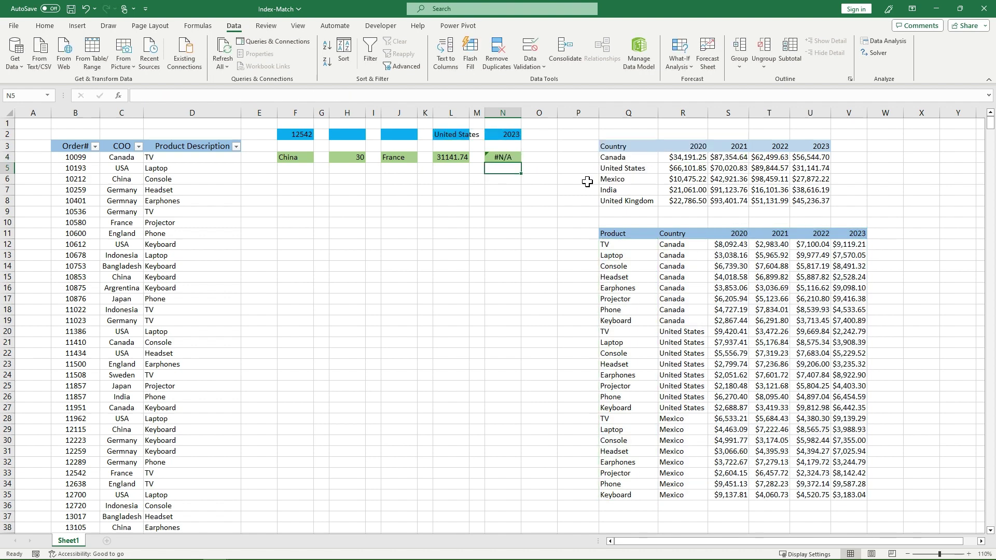
pyautogui.click(513, 157)
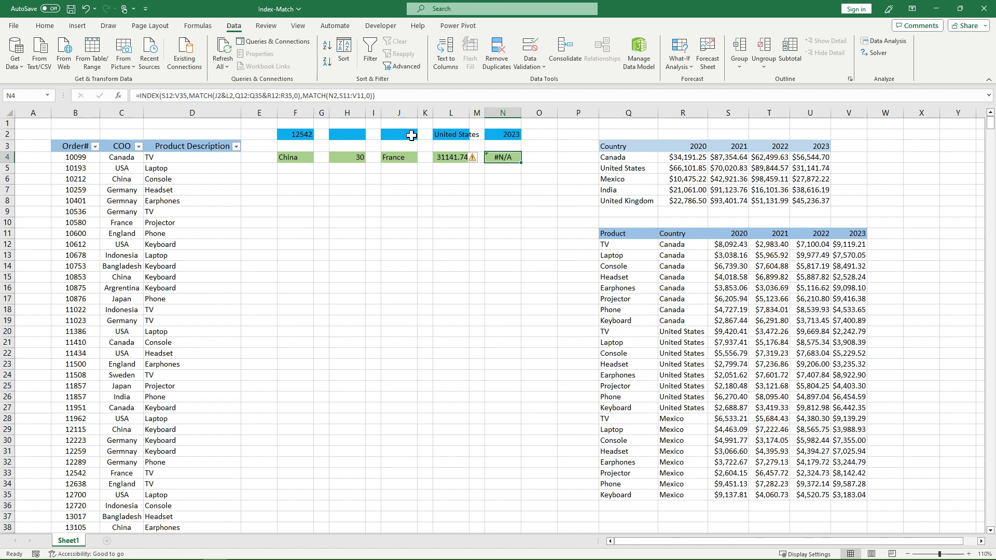
pyautogui.click(411, 135)
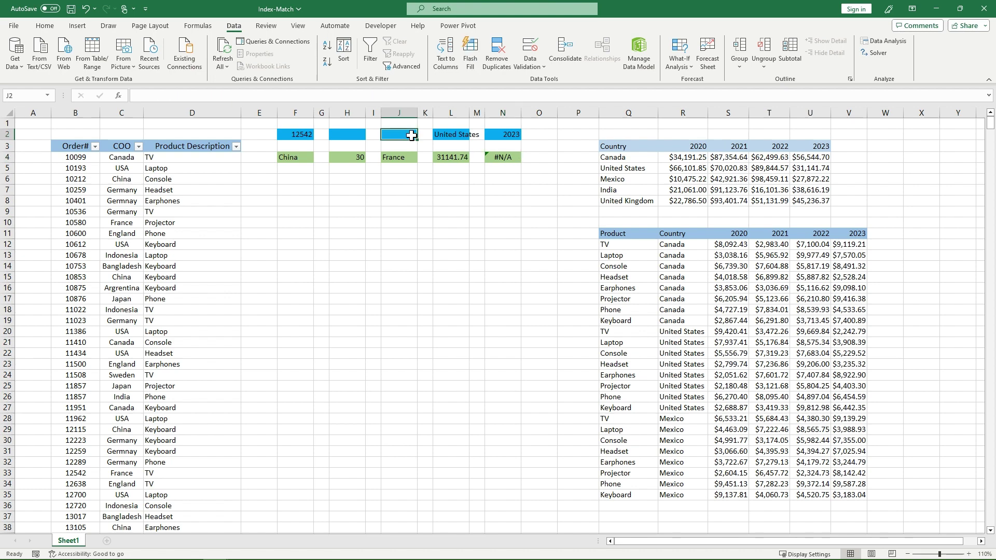
pyautogui.write('Laptop')
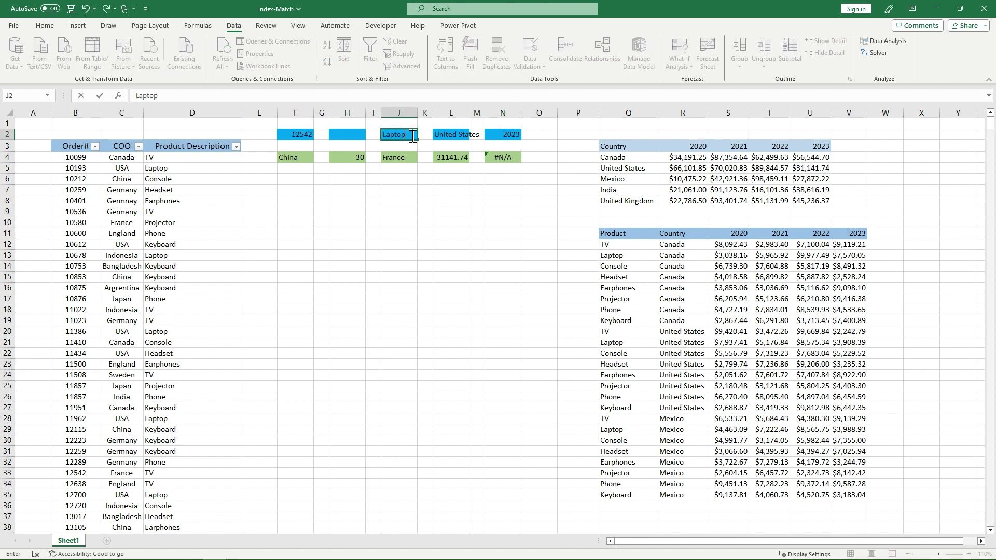
pyautogui.press('Return')
# - Check N4's 3908.394 against the United States Laptop 2023 value in V21
pyautogui.click(412, 135)
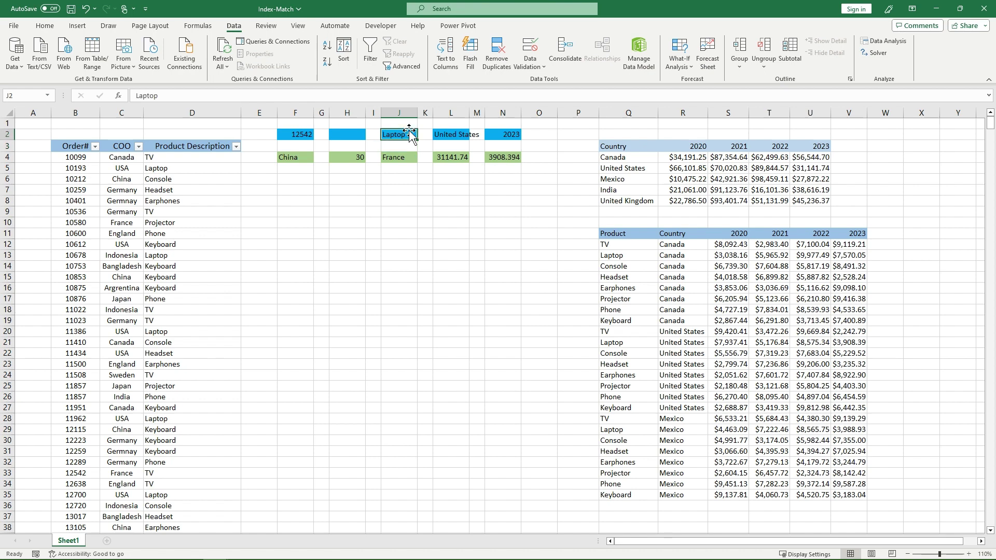
pyautogui.click(452, 137)
pyautogui.click(505, 136)
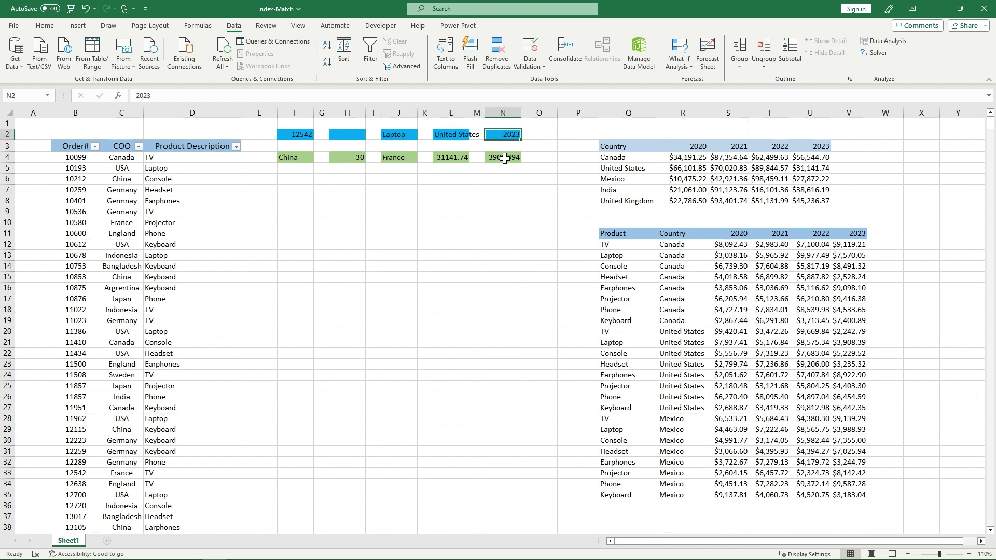
pyautogui.click(504, 158)
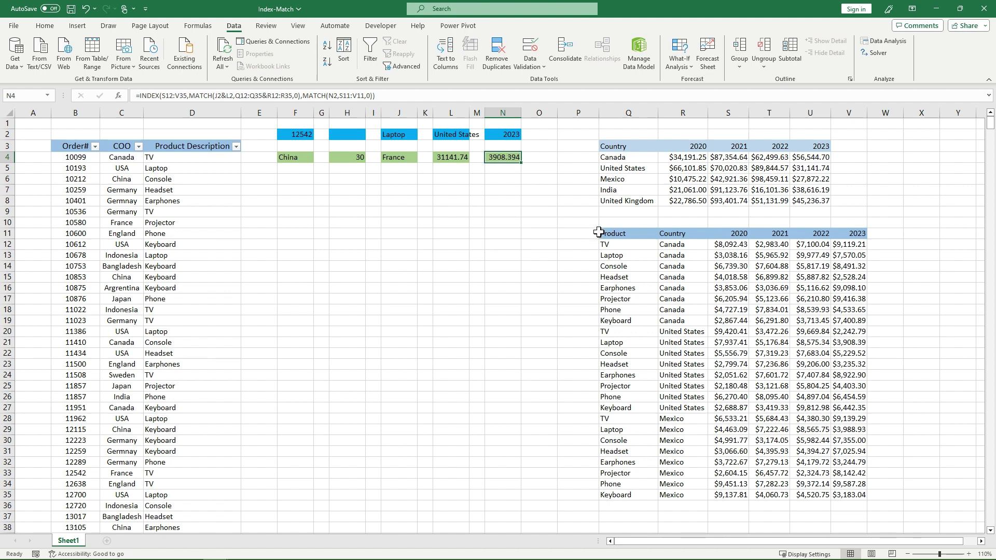
pyautogui.click(680, 332)
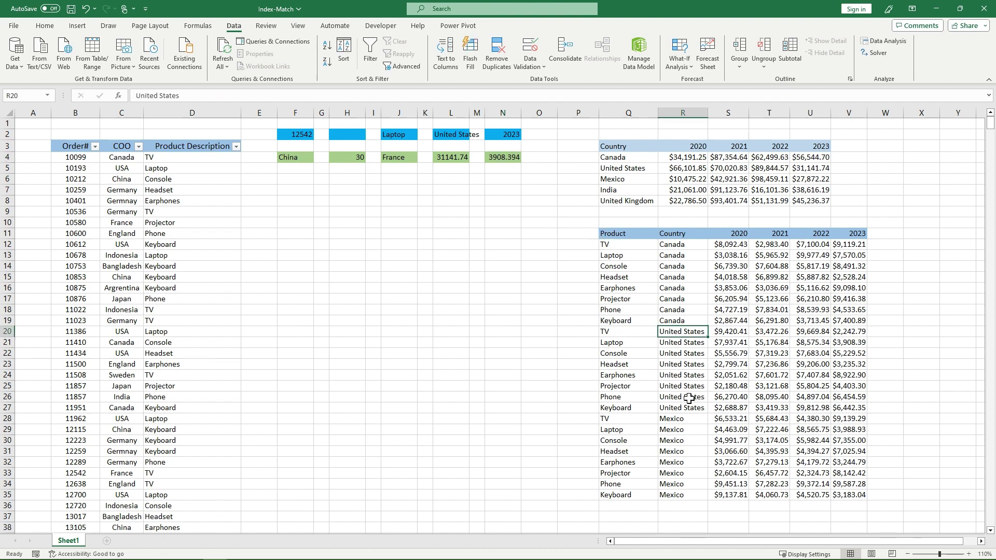
pyautogui.keyDown('shift'); pyautogui.click(651, 358); pyautogui.keyUp('shift')
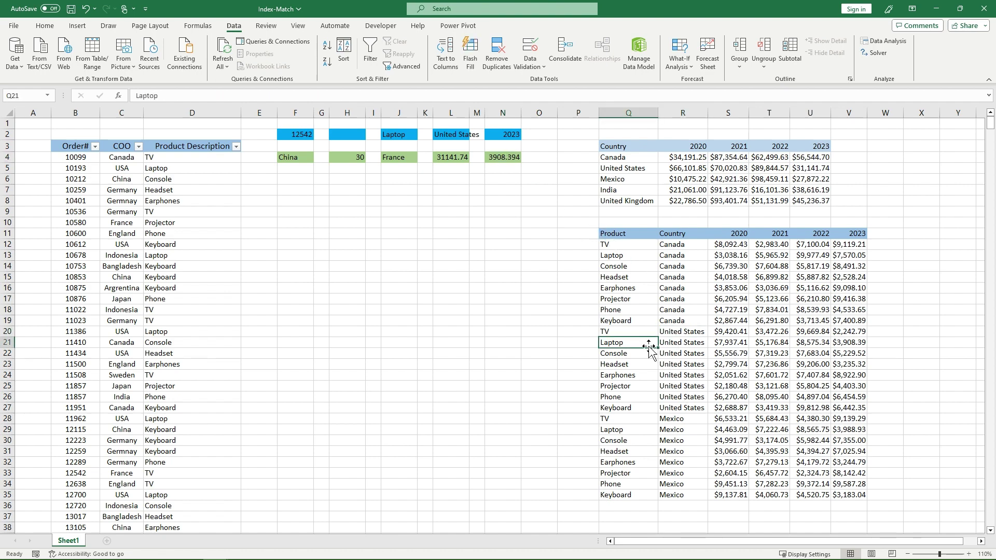
pyautogui.click(853, 344)
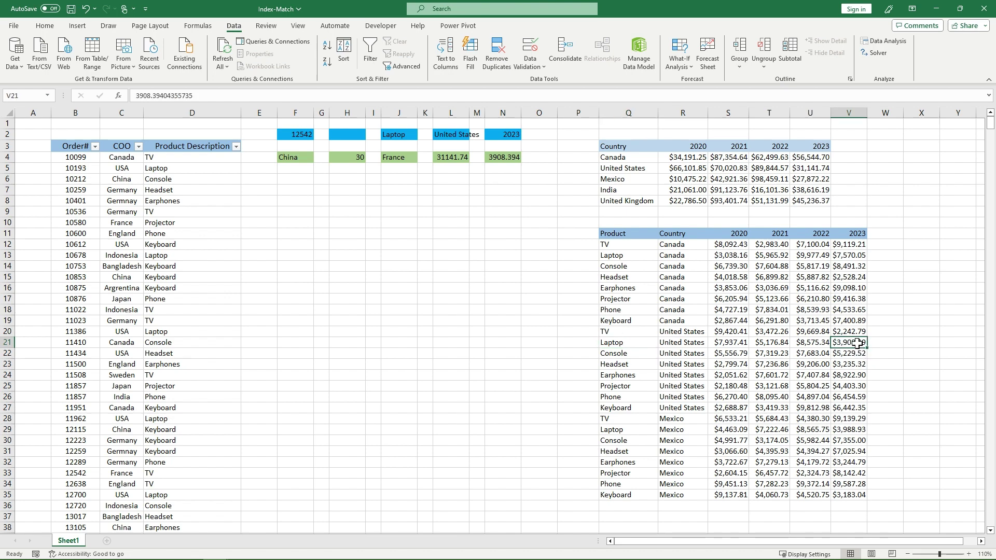
pyautogui.click(299, 156)
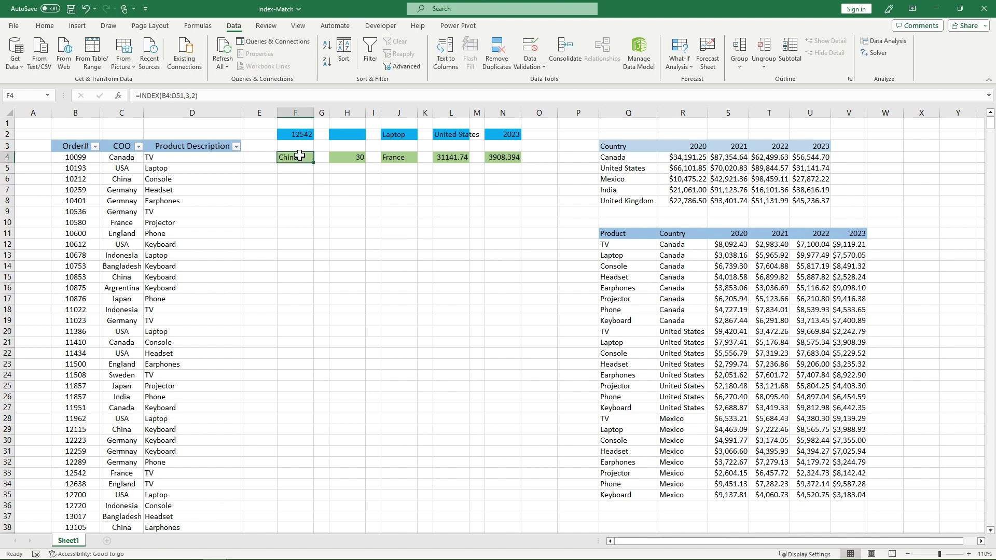
pyautogui.click(351, 159)
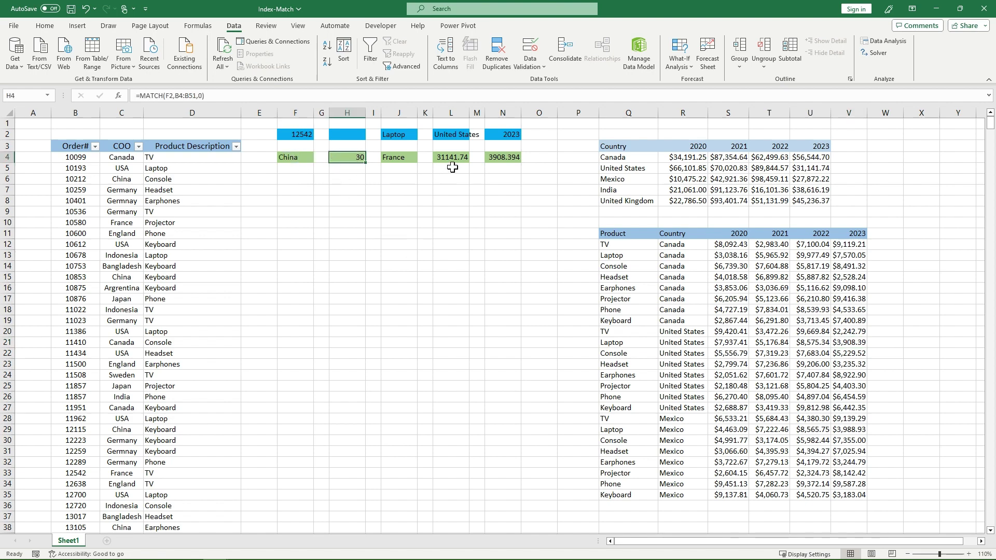
pyautogui.click(506, 158)
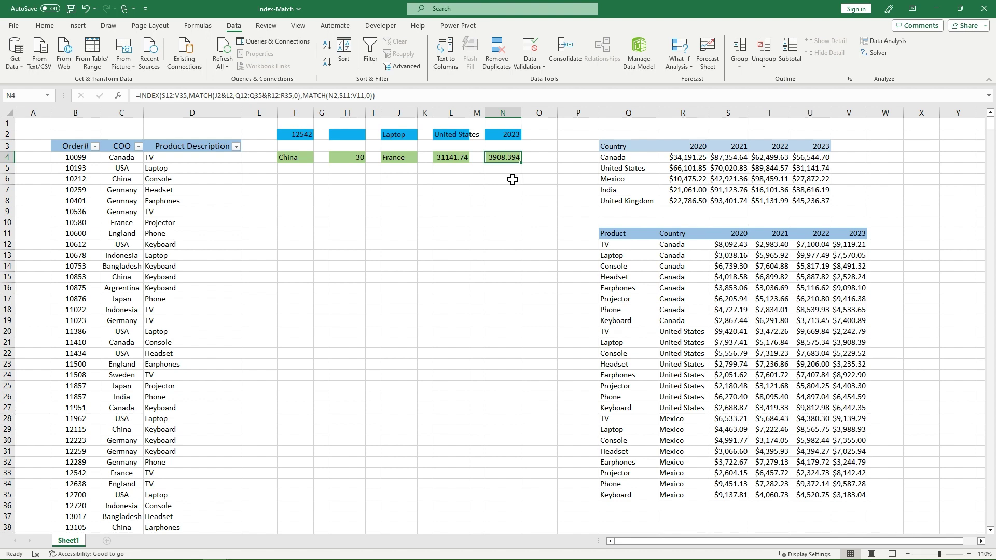
# - Enter =XLOOKUP(L2,Q4:Q8,R4:U8) in X3, spilling United States sales 66101.85 through 31141.74 across X3:AA3
pyautogui.click(981, 542)
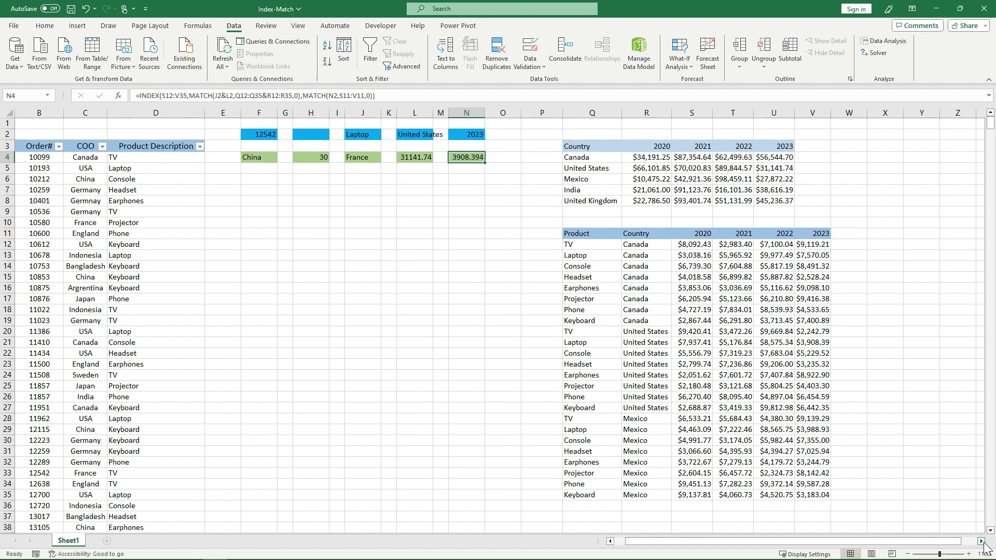
pyautogui.click(981, 541)
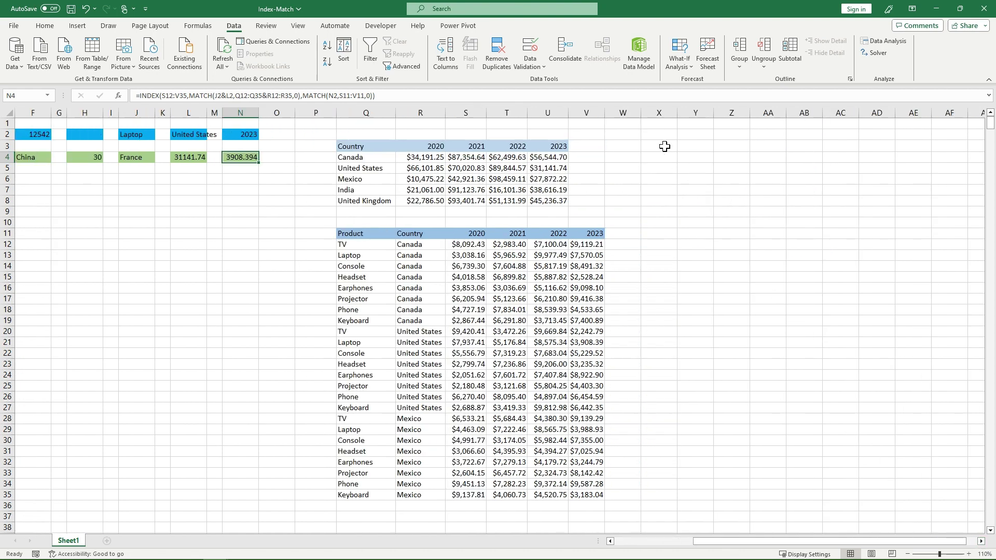
pyautogui.click(665, 146)
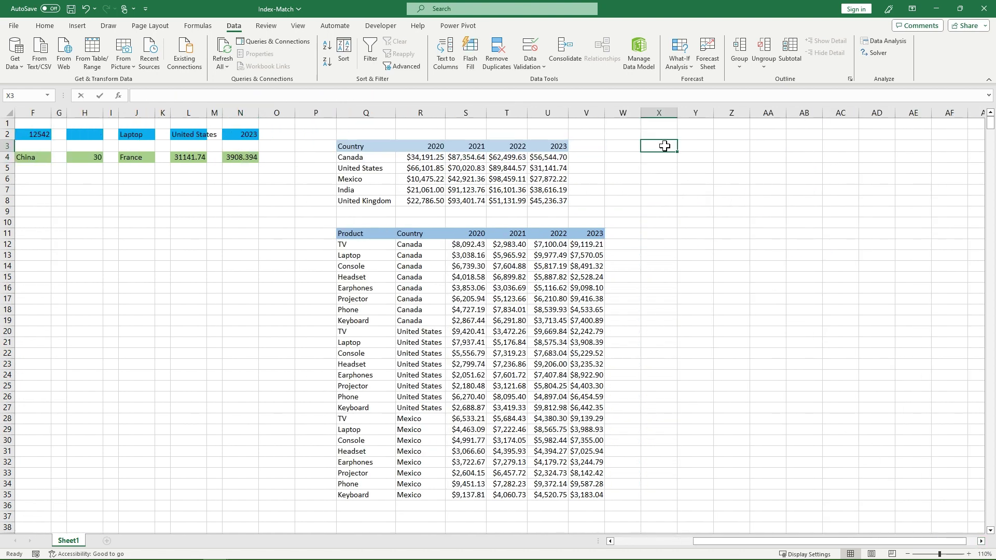
pyautogui.write('=xlook')
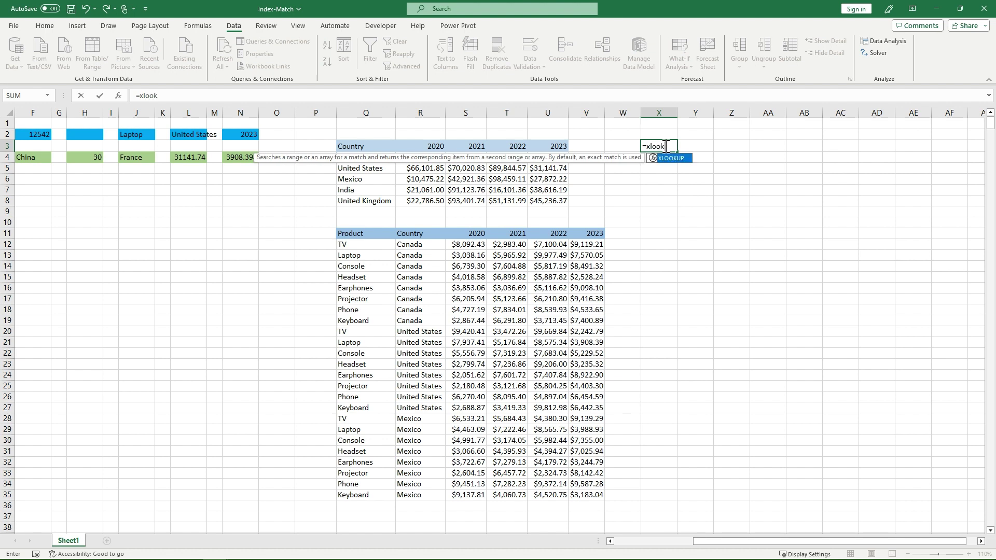
pyautogui.write('up(')
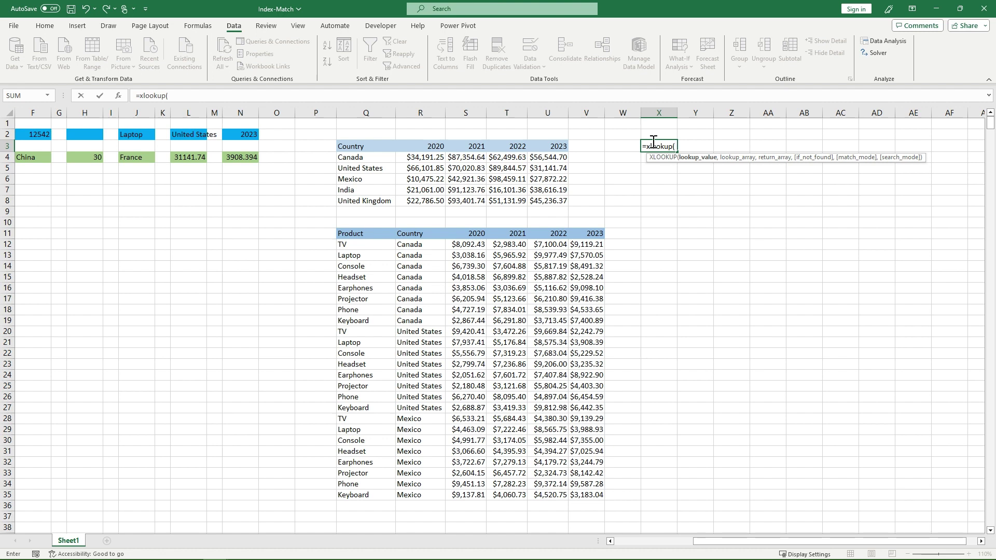
pyautogui.click(202, 134)
pyautogui.write(',')
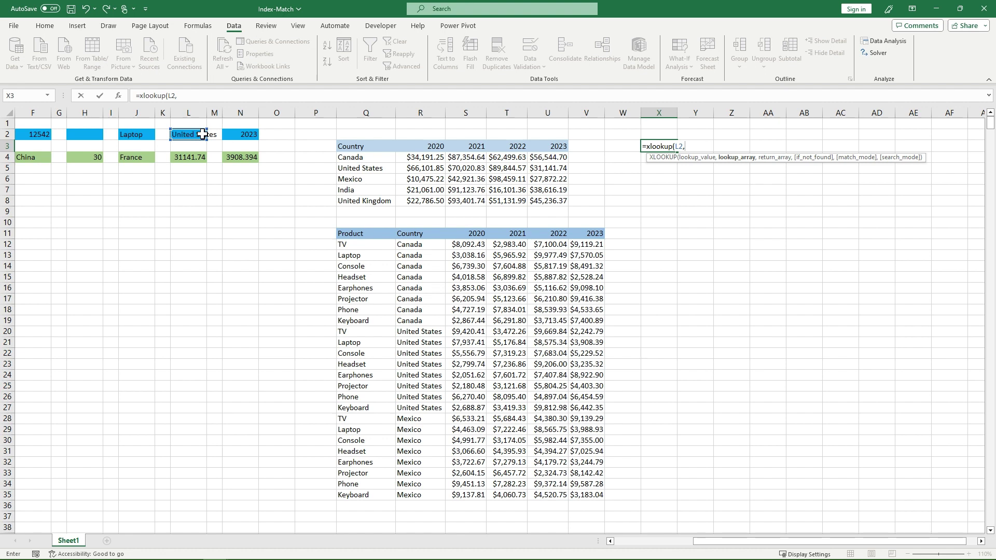
pyautogui.moveTo(349, 157); pyautogui.dragTo(358, 198)
pyautogui.write(',')
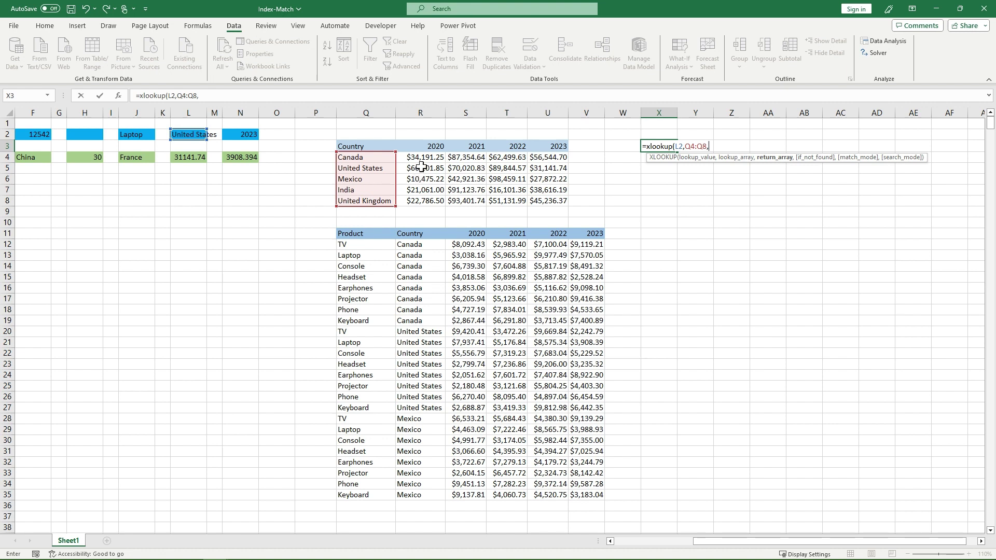
pyautogui.moveTo(420, 158); pyautogui.dragTo(545, 197)
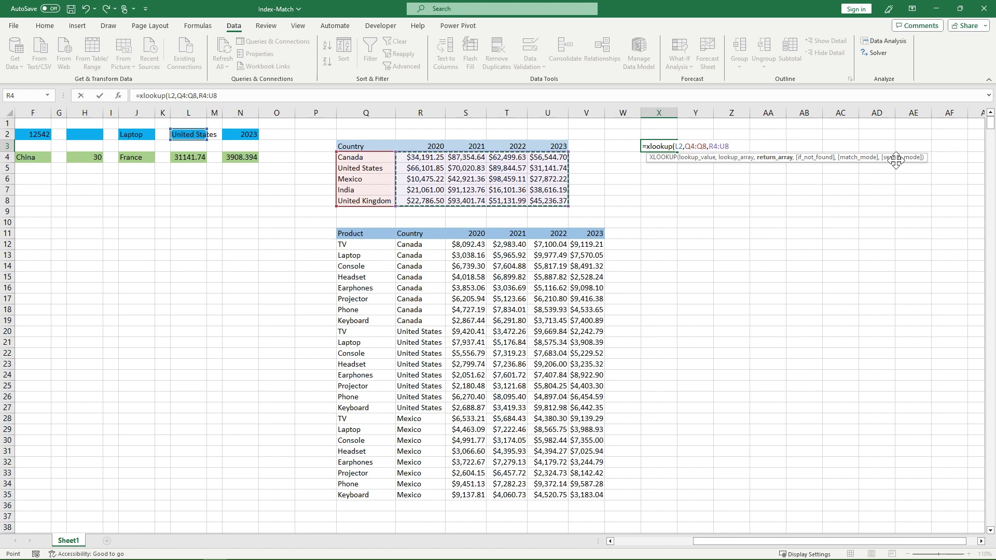
pyautogui.write(')')
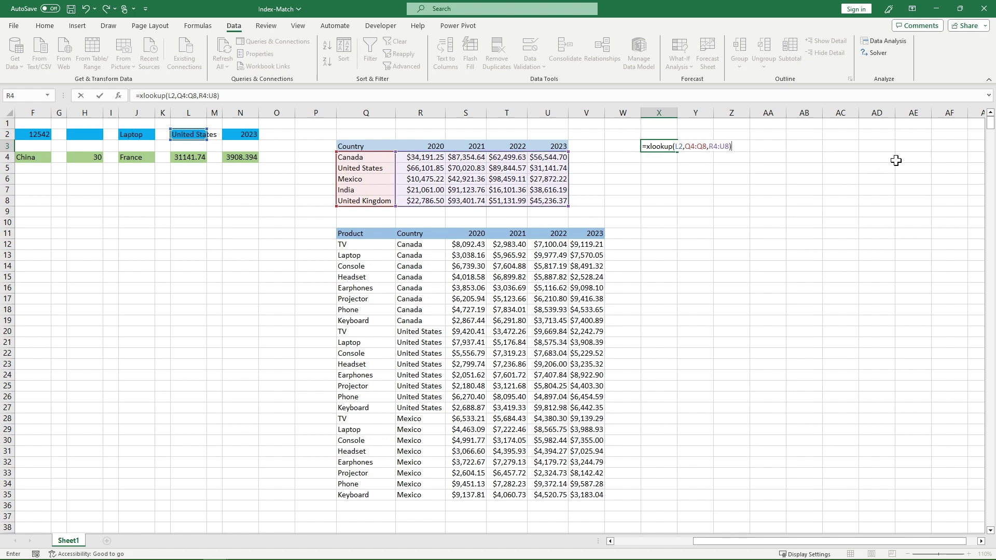
pyautogui.press('Return')
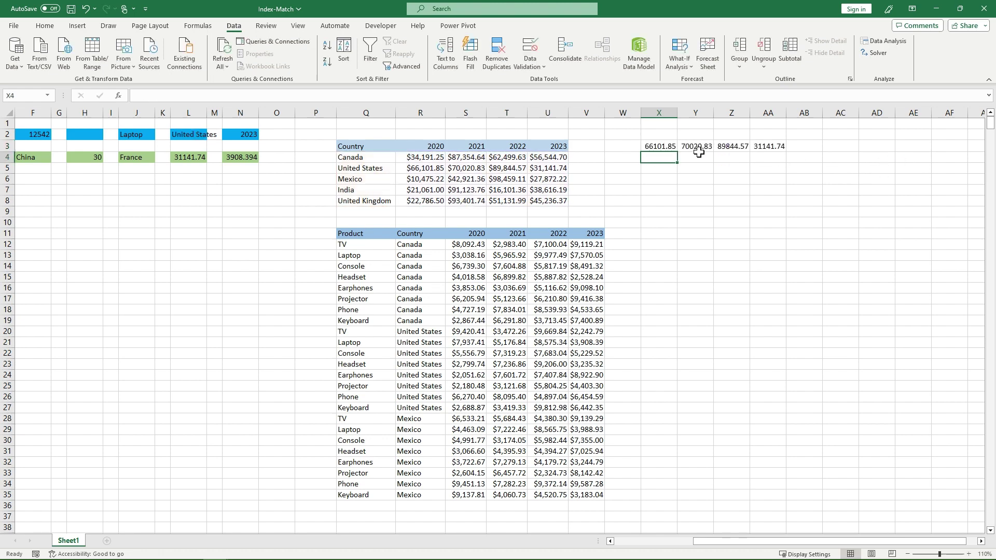
pyautogui.click(664, 148)
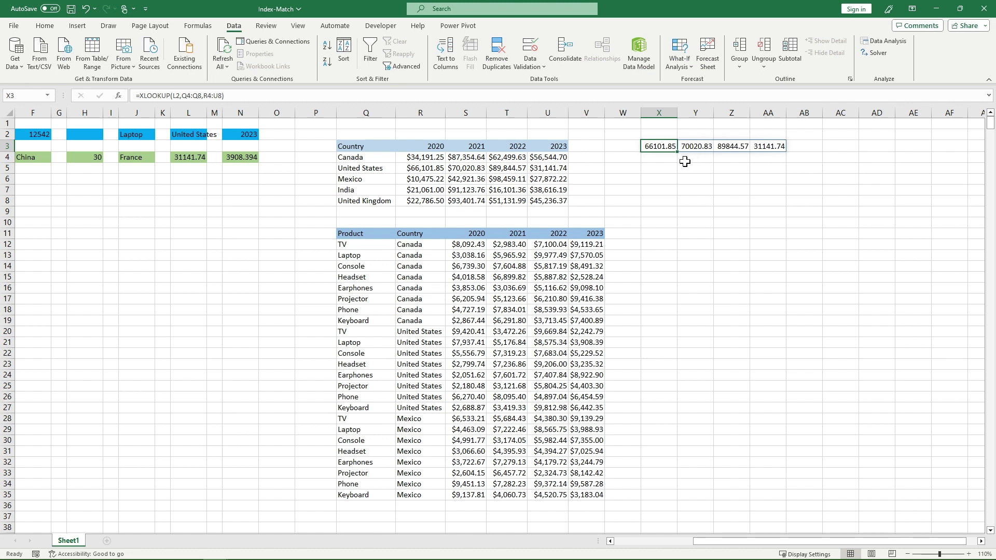
pyautogui.click(777, 154)
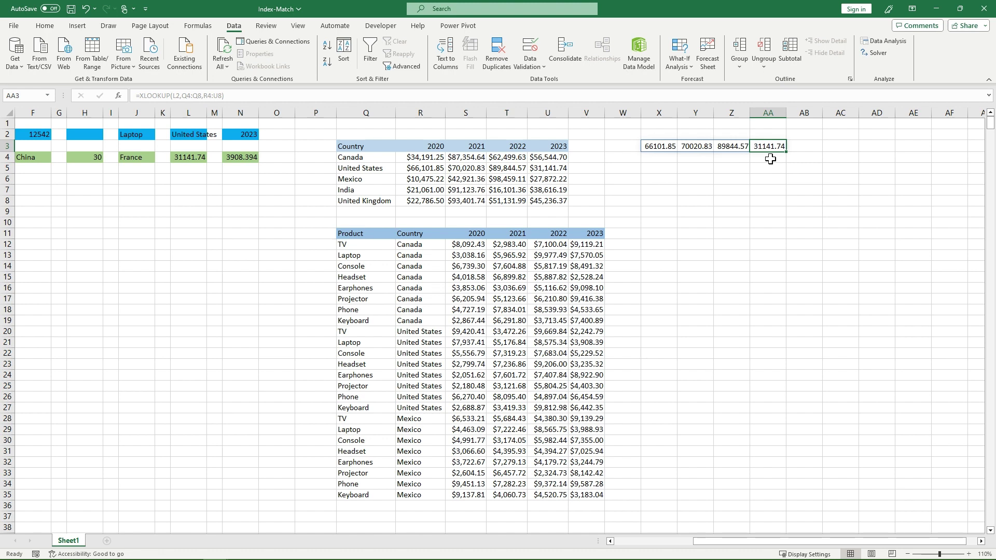
pyautogui.click(669, 147)
pyautogui.moveTo(730, 542); pyautogui.dragTo(613, 554)
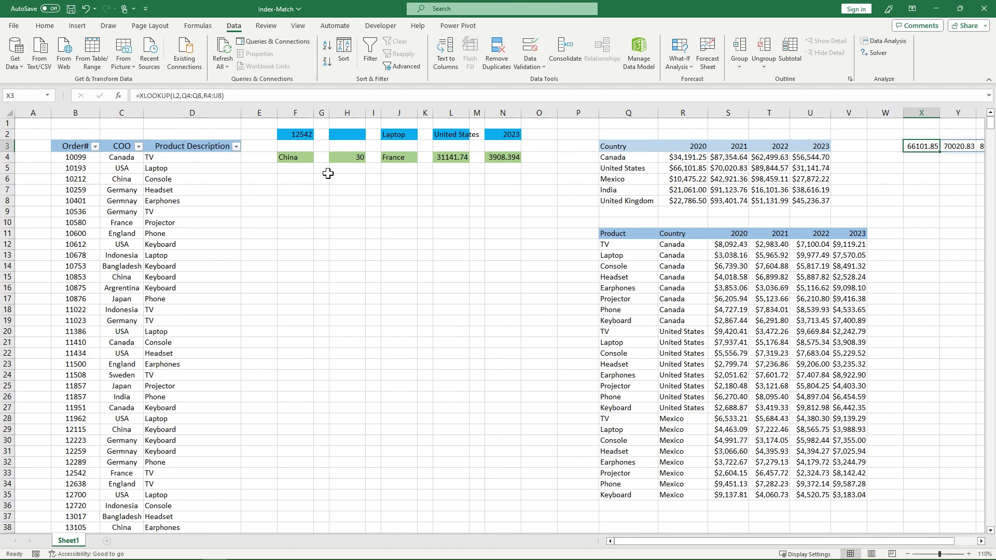
pyautogui.click(305, 155)
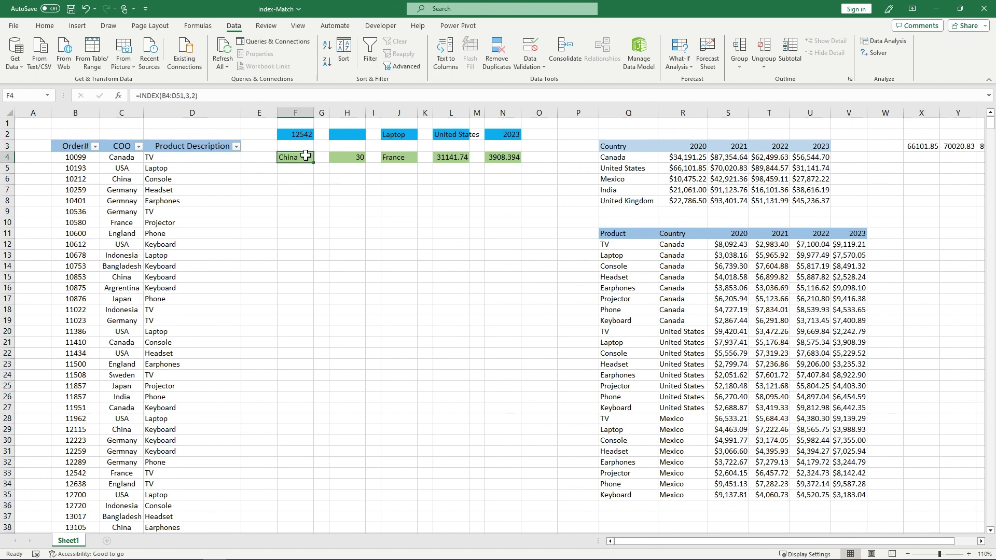